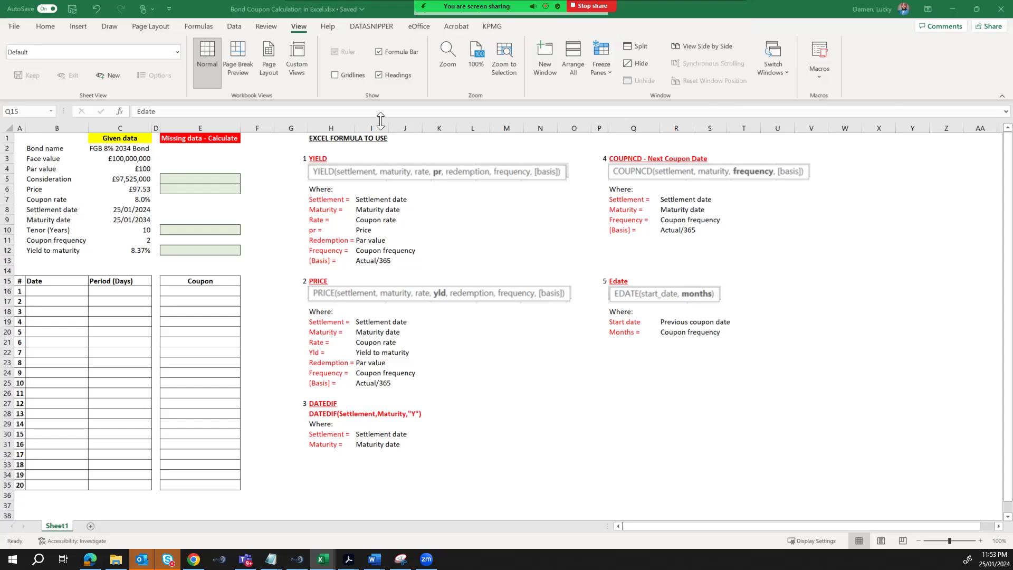
- Review the bond's given data in column C and the reference notes for the PRICE and DATEDIF functions
{"action": "left_click", "coordinate": [124, 147]}
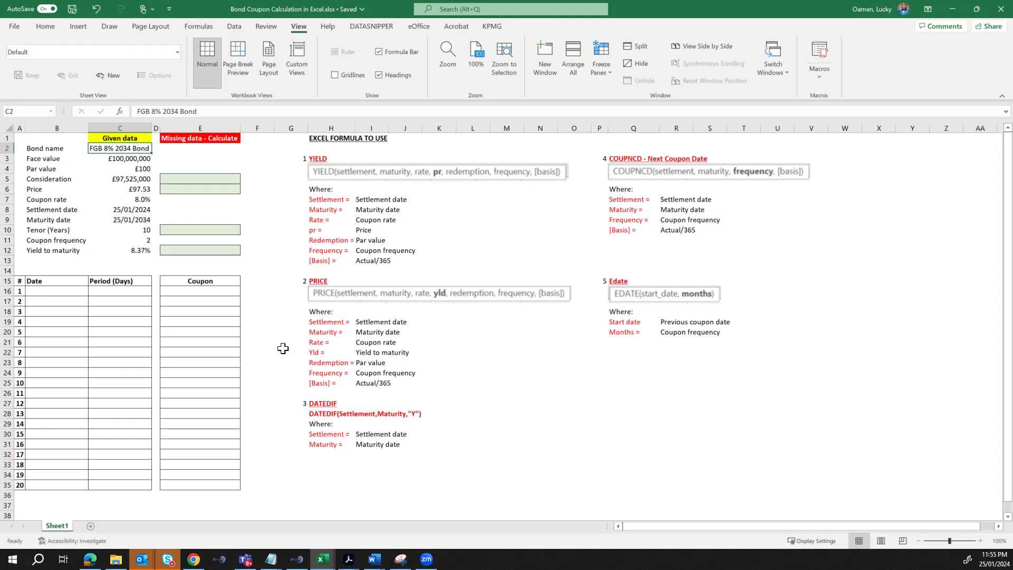
{"action": "left_click", "coordinate": [135, 176]}
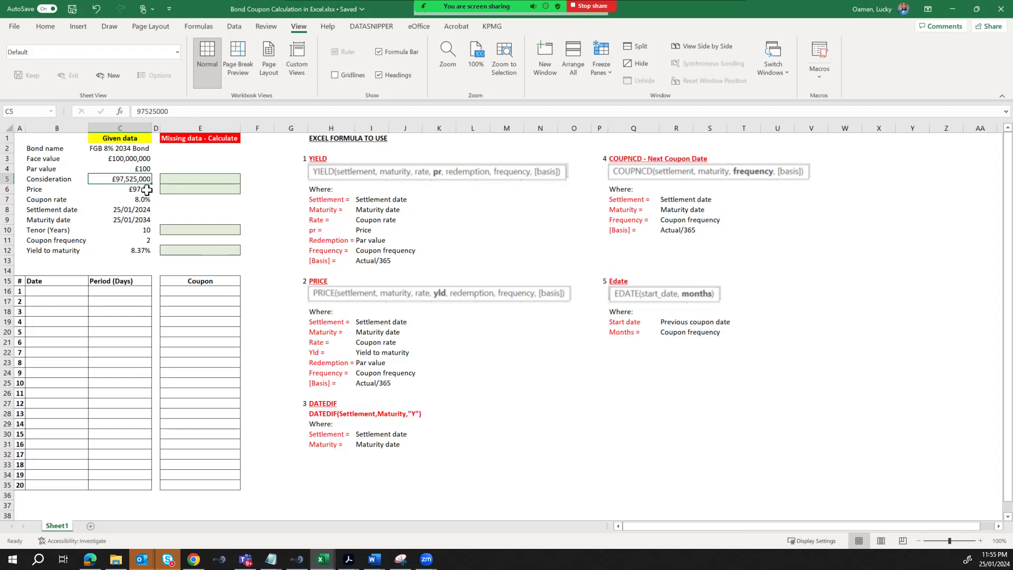
{"action": "left_click", "coordinate": [146, 189]}
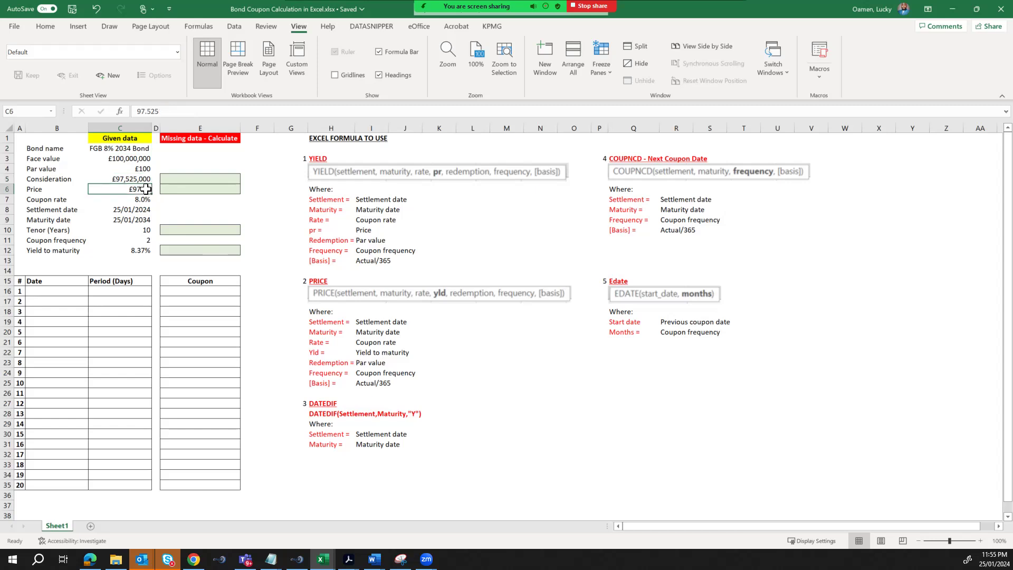
{"action": "left_click", "coordinate": [147, 234]}
{"action": "left_click", "coordinate": [139, 252]}
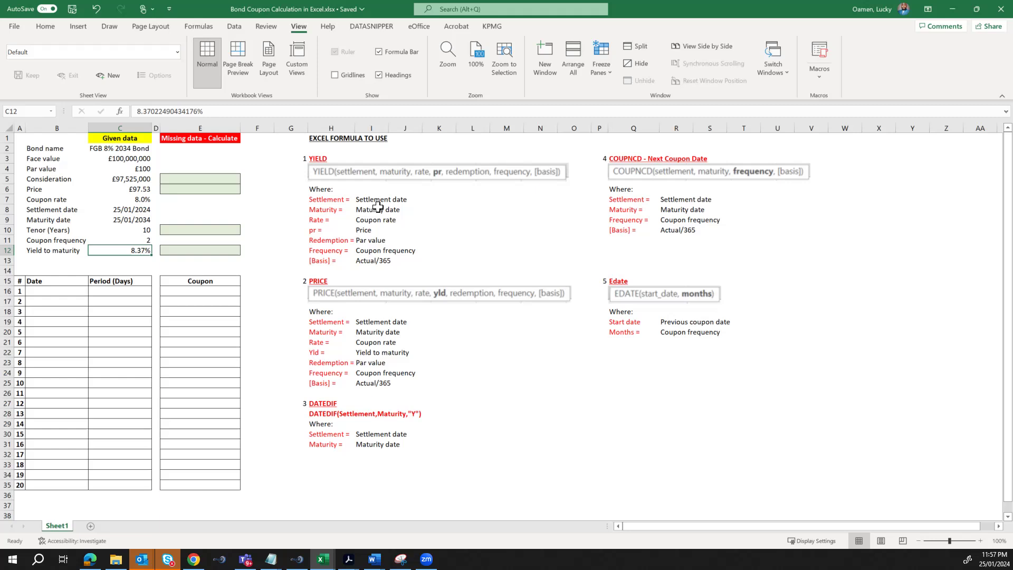
{"action": "left_click", "coordinate": [375, 341]}
{"action": "left_click", "coordinate": [375, 353]}
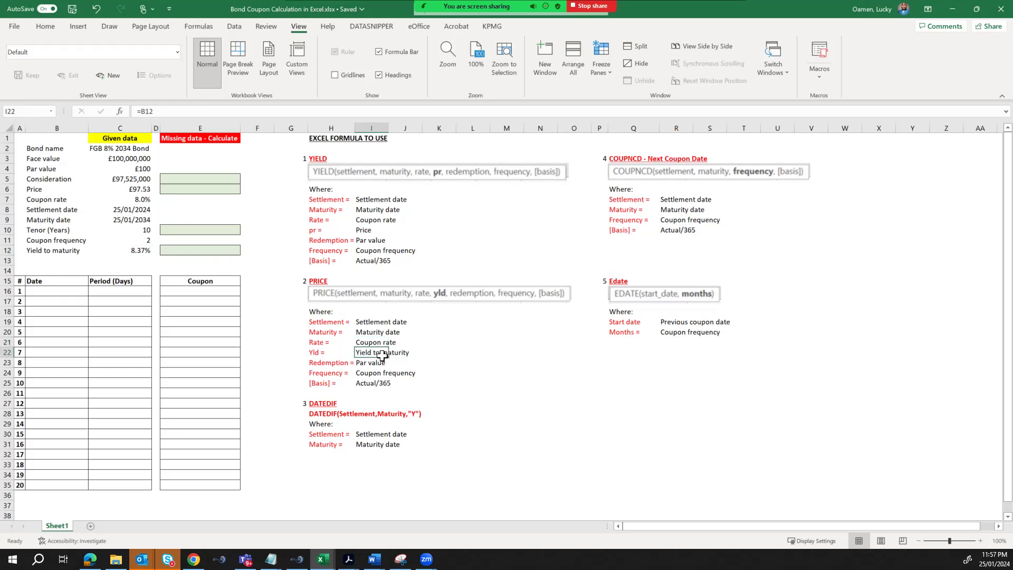
{"action": "left_click", "coordinate": [375, 363]}
{"action": "left_click", "coordinate": [376, 374]}
{"action": "left_click", "coordinate": [375, 383]}
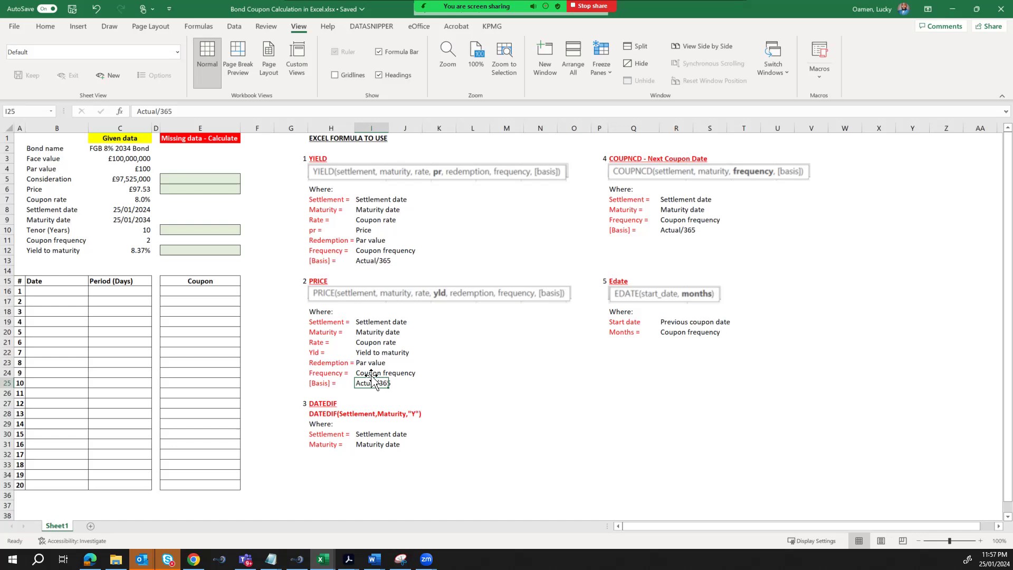
{"action": "left_click", "coordinate": [331, 403]}
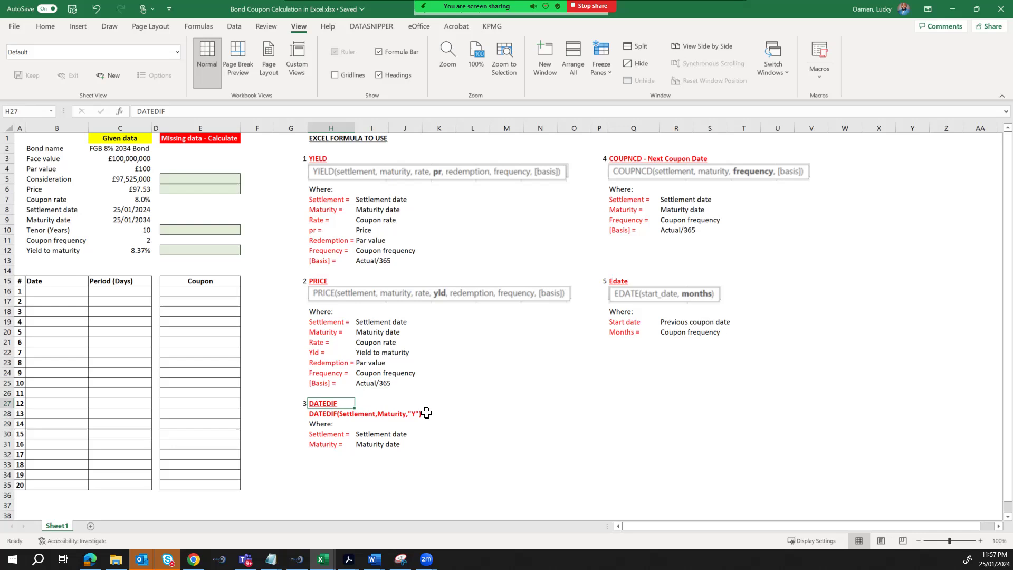
- Add a note below the DATEDIF arguments, entering "Y" = in H32 and Years in I32
{"action": "left_click", "coordinate": [324, 457]}
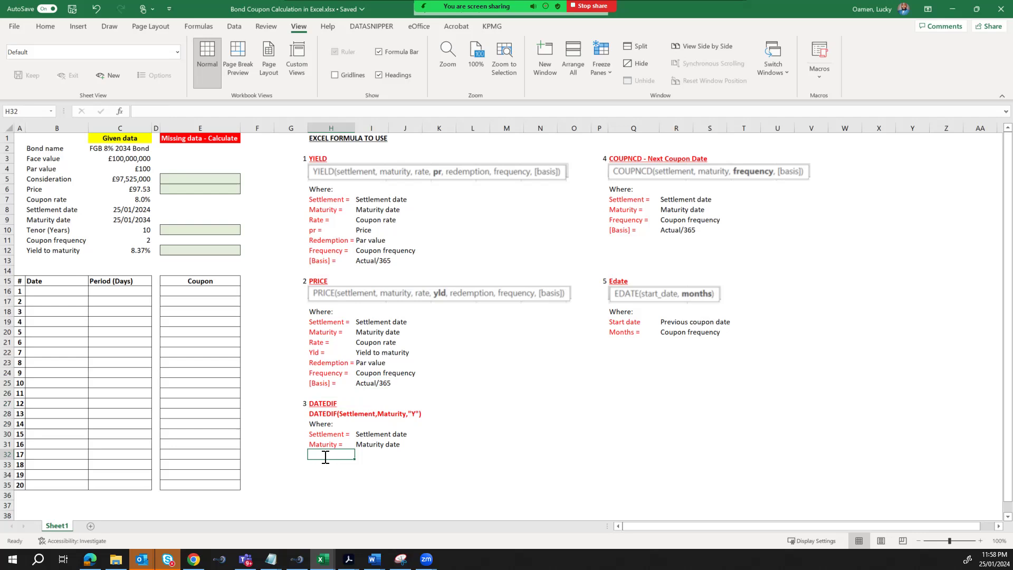
{"action": "type", "text": "\"y"}
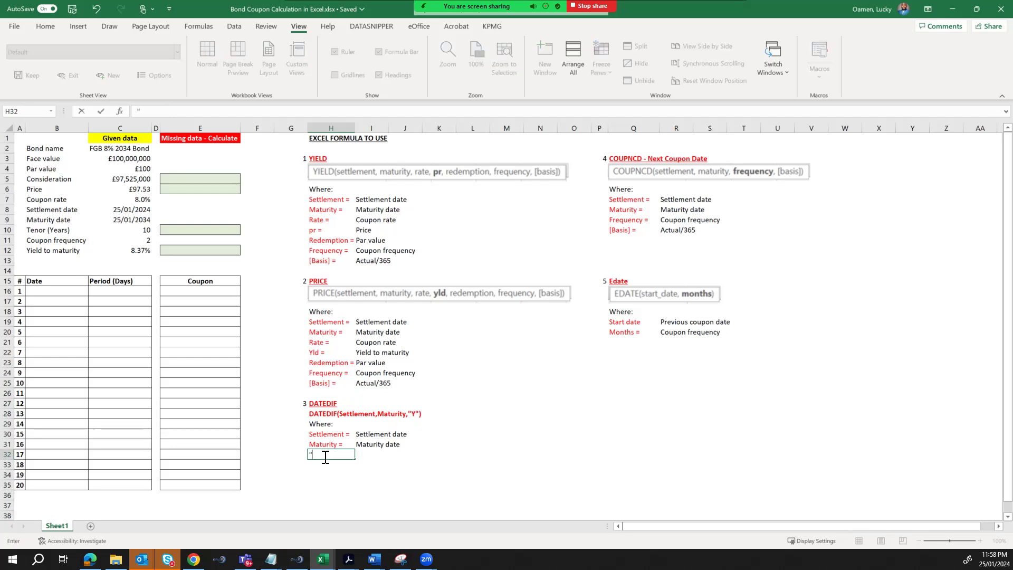
{"action": "type", "text": "\" ="}
{"action": "key", "text": "Tab"}
{"action": "type", "text": "yEARS"}
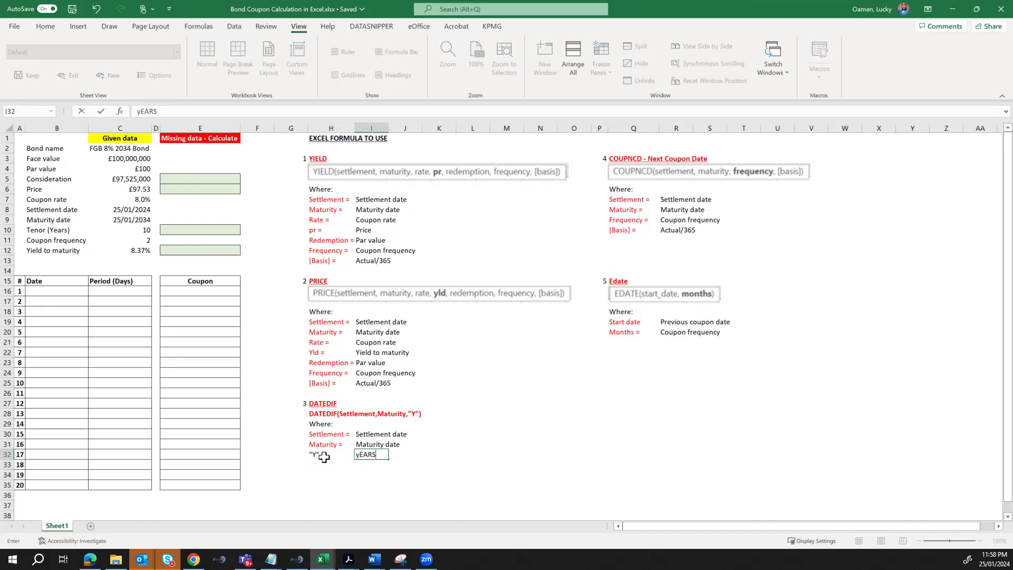
{"action": "key", "text": "Return"}
- Color the "Y" = label in H32 red to match the other argument labels
{"action": "left_click", "coordinate": [322, 457]}
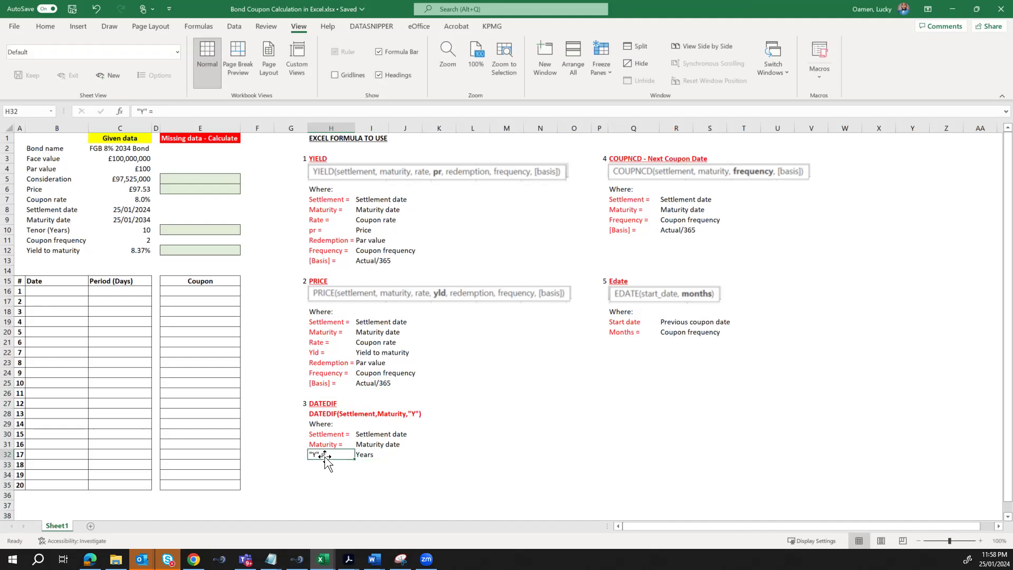
{"action": "left_click", "coordinate": [52, 28]}
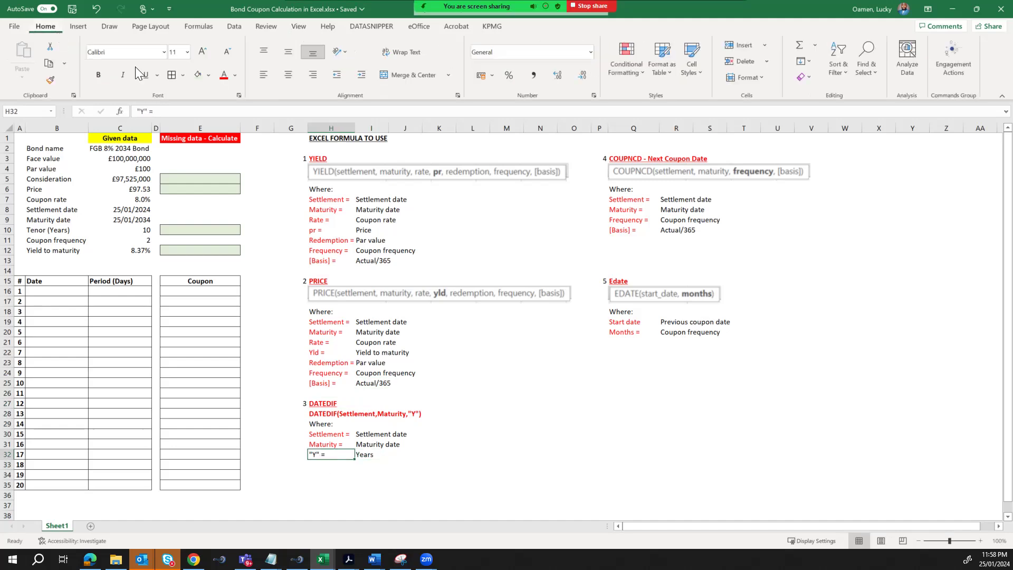
{"action": "left_click", "coordinate": [224, 77]}
{"action": "left_click", "coordinate": [409, 384]}
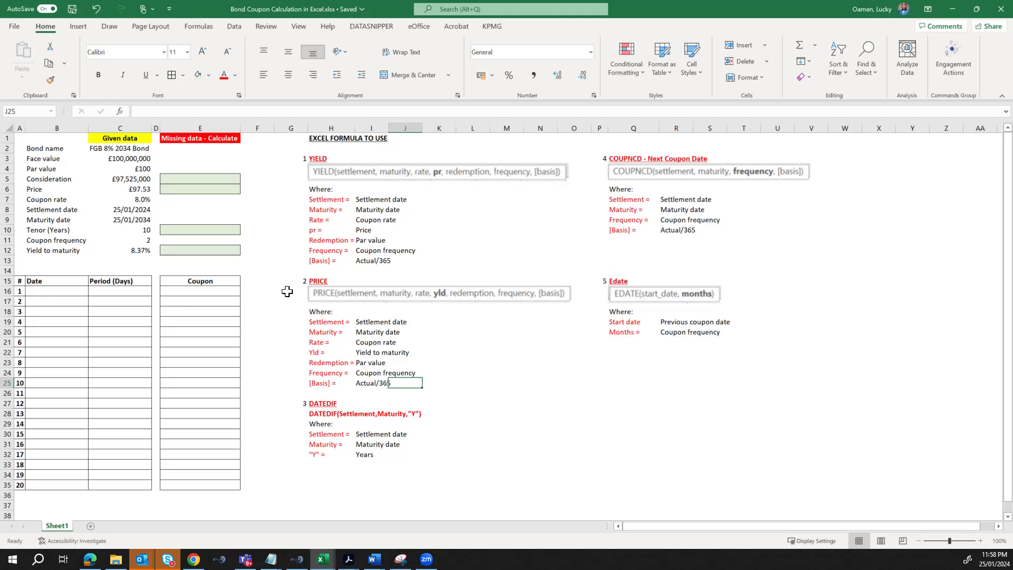
- Display the given bond price in C6 with three decimal places
{"action": "left_click", "coordinate": [214, 190]}
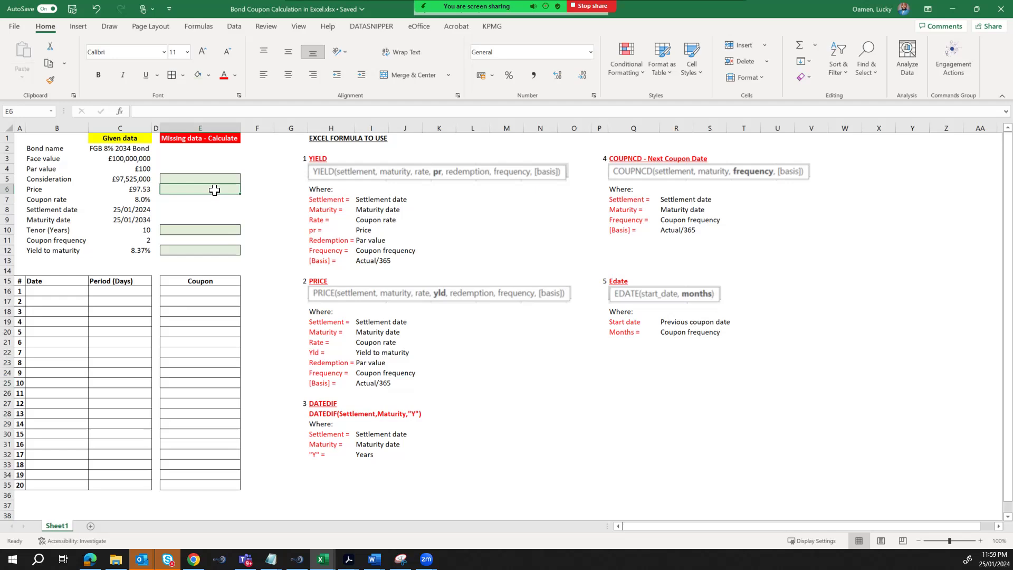
{"action": "left_click", "coordinate": [138, 190]}
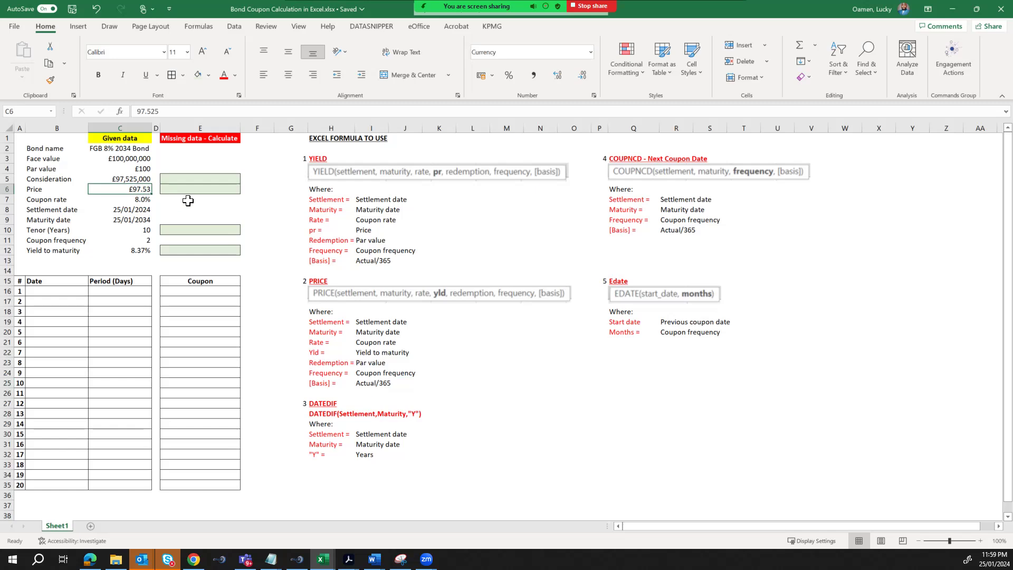
{"action": "left_click", "coordinate": [558, 79]}
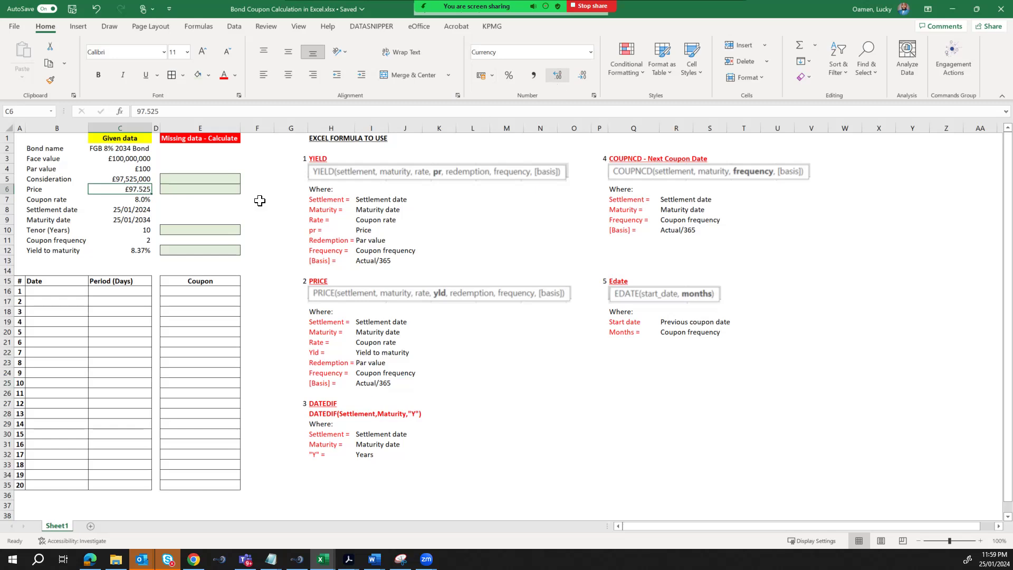
- Begin a PRICE formula in E6 with settlement date C8, maturity date C9 and coupon rate C7
{"action": "left_click", "coordinate": [214, 193]}
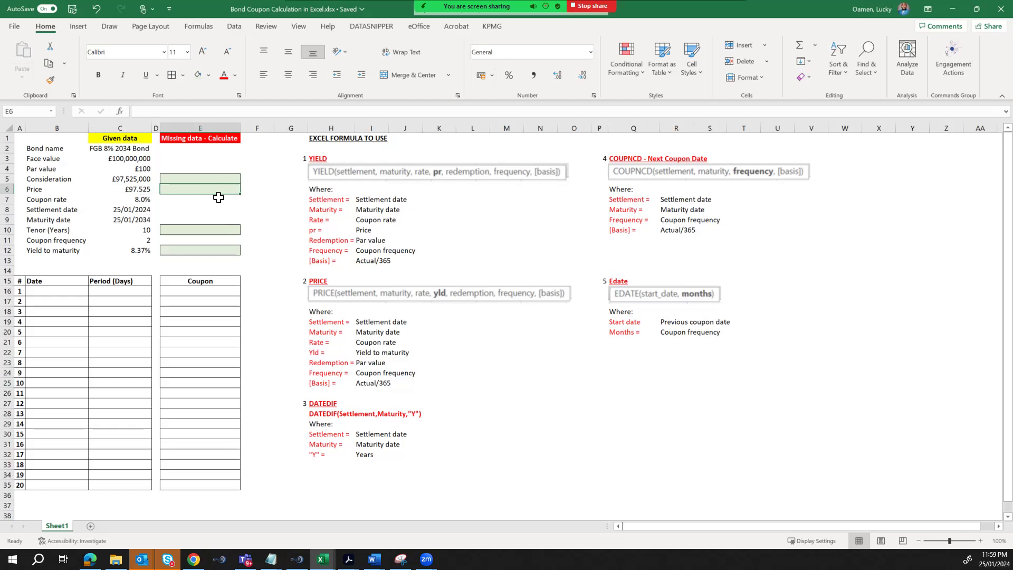
{"action": "key", "text": "F2"}
{"action": "type", "text": "=p"}
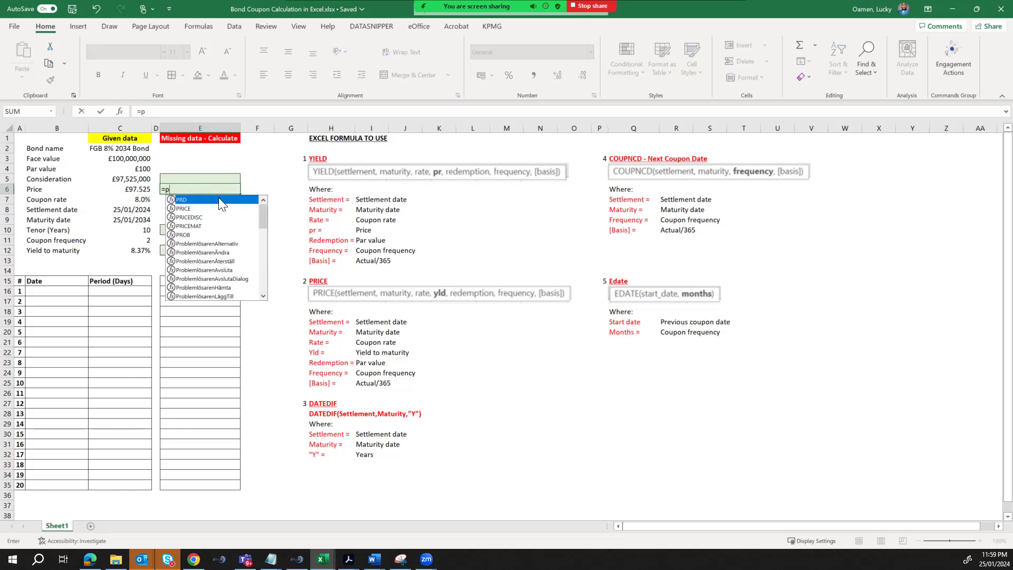
{"action": "type", "text": "rice"}
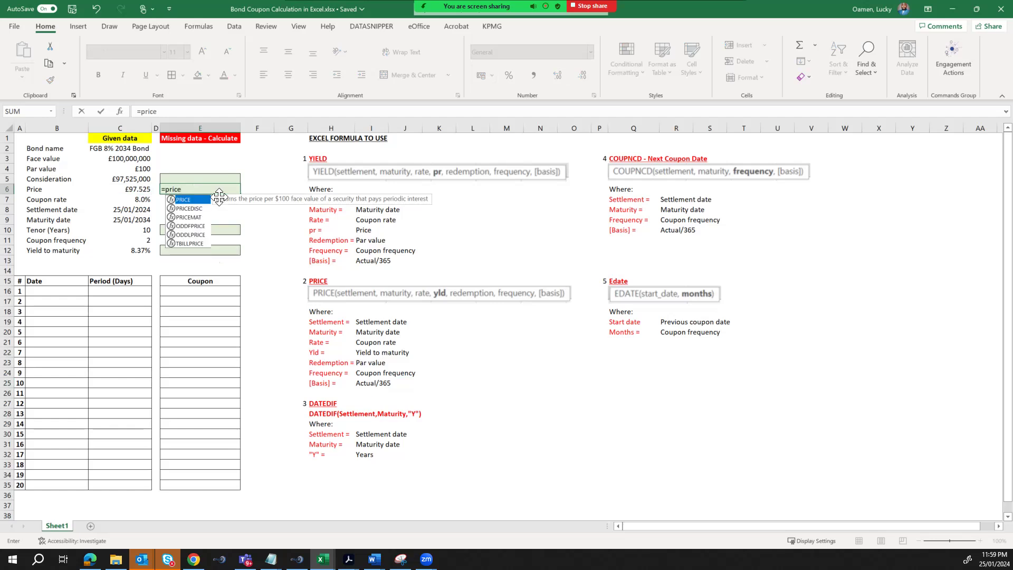
{"action": "key", "text": "Tab"}
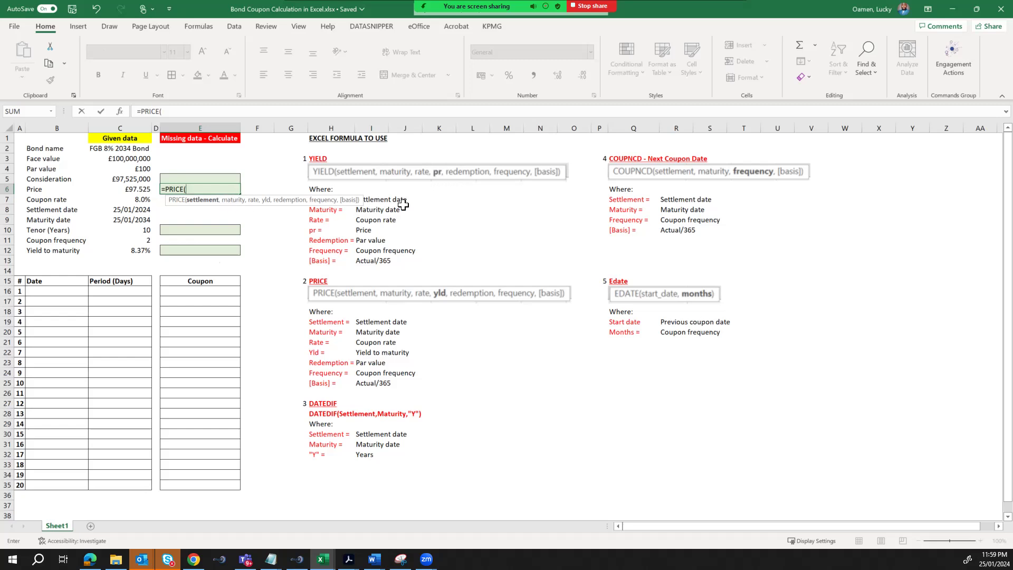
{"action": "left_click", "coordinate": [145, 210]}
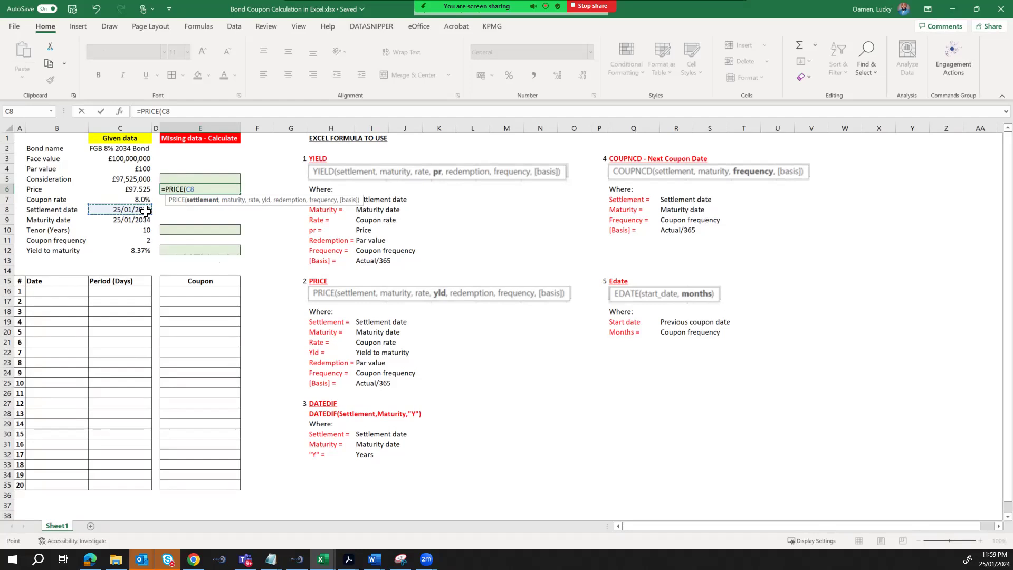
{"action": "type", "text": ","}
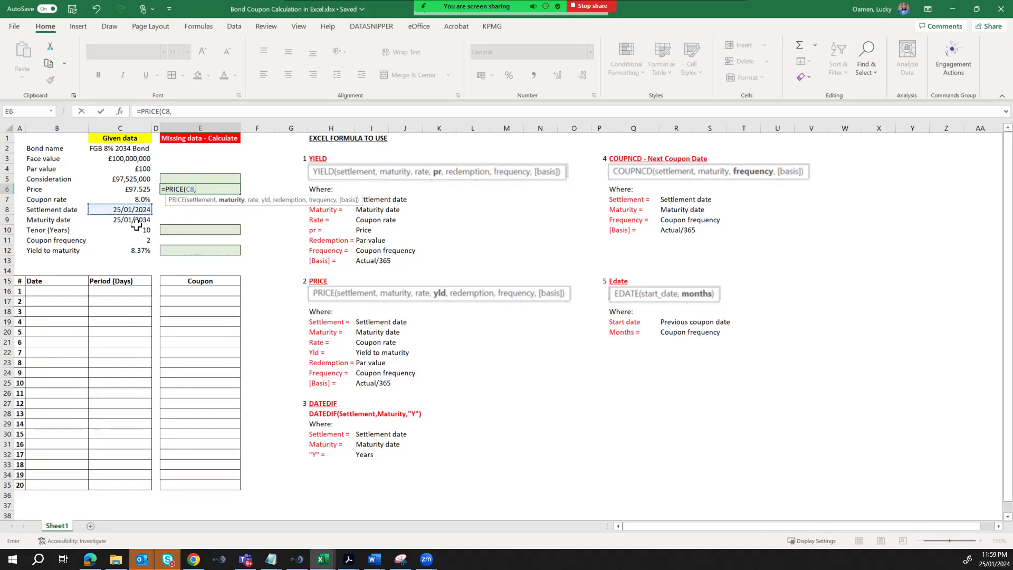
{"action": "left_click", "coordinate": [136, 220]}
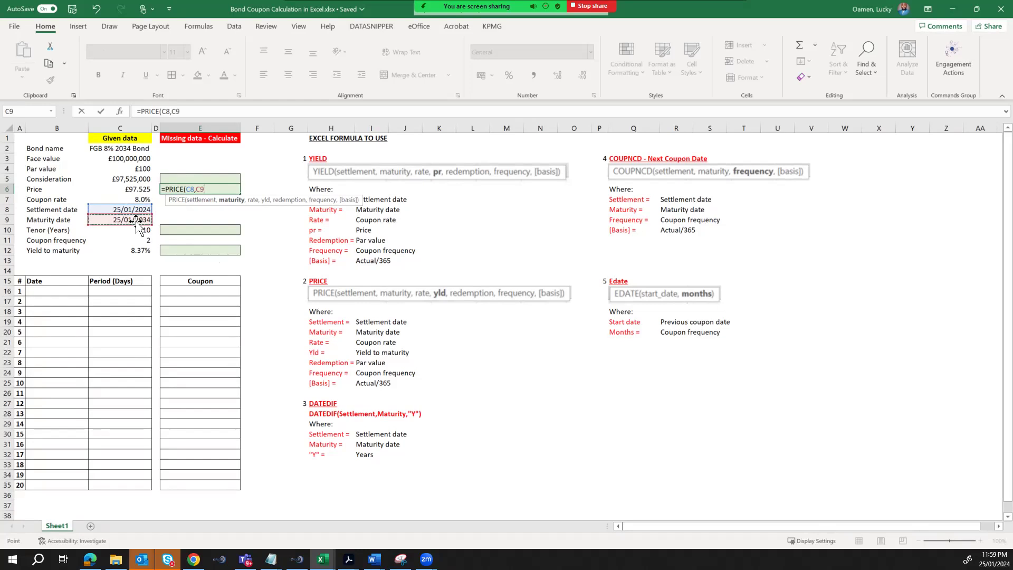
{"action": "type", "text": ","}
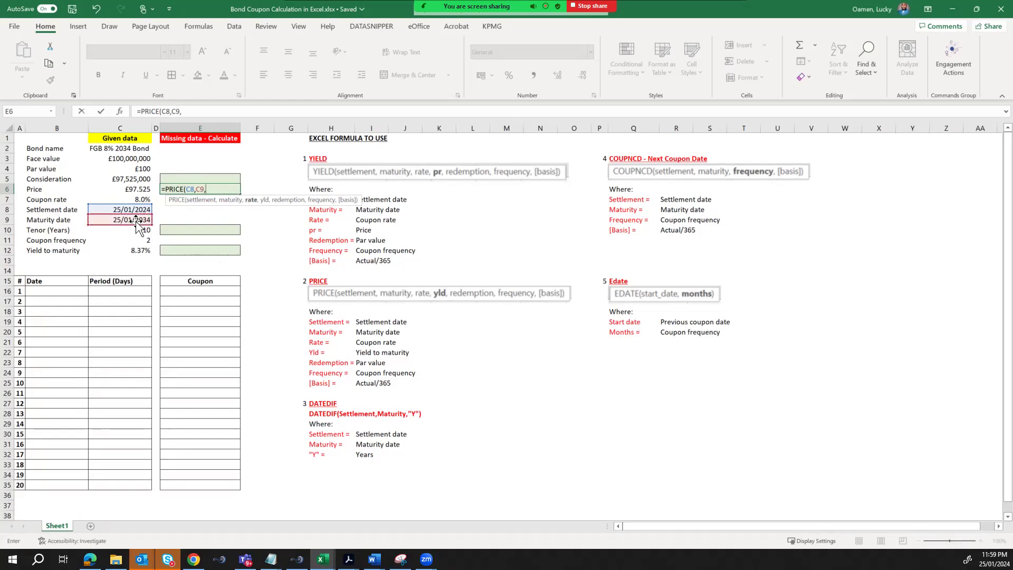
{"action": "left_click", "coordinate": [136, 198]}
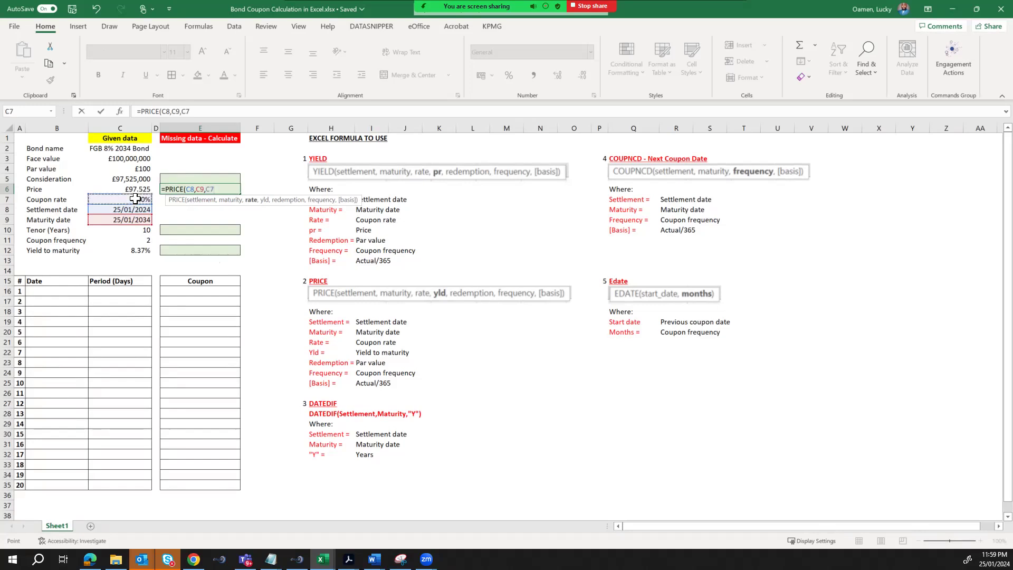
{"action": "type", "text": ","}
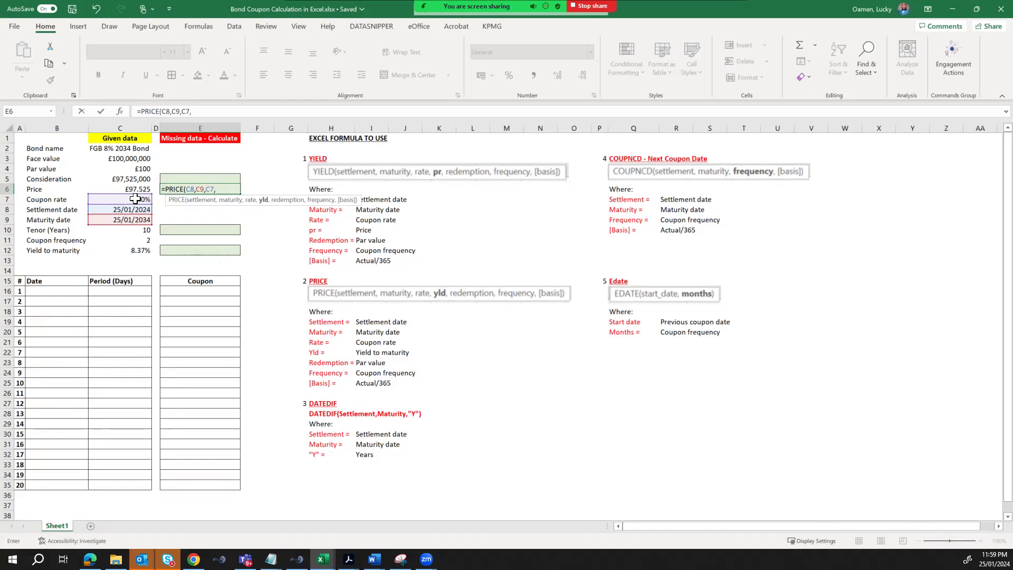
- Add yield to maturity C12, redemption value C4 and the semiannual frequency 2 to the PRICE formula in E6
{"action": "left_click", "coordinate": [140, 251]}
{"action": "type", "text": ","}
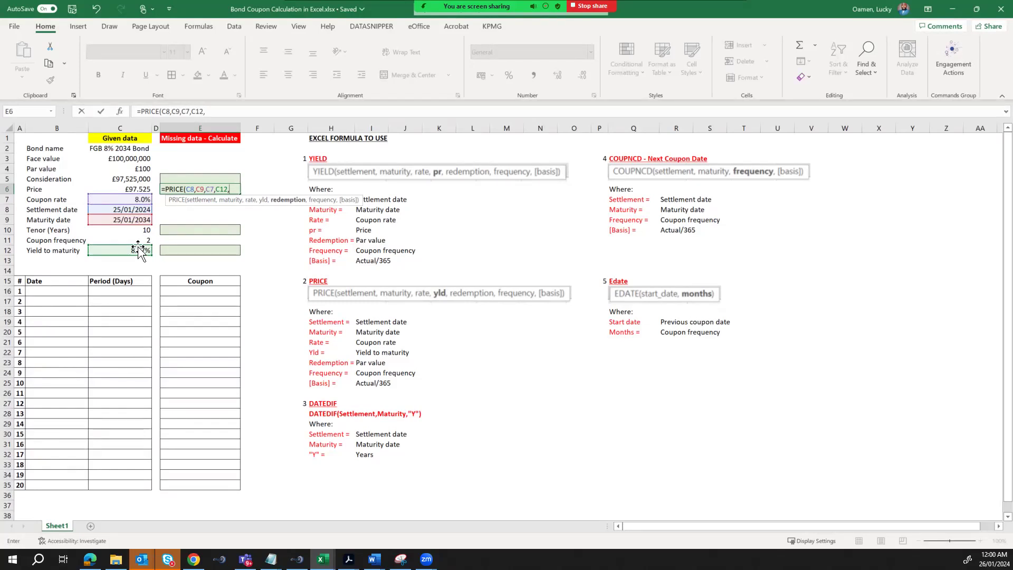
{"action": "left_click", "coordinate": [145, 168]}
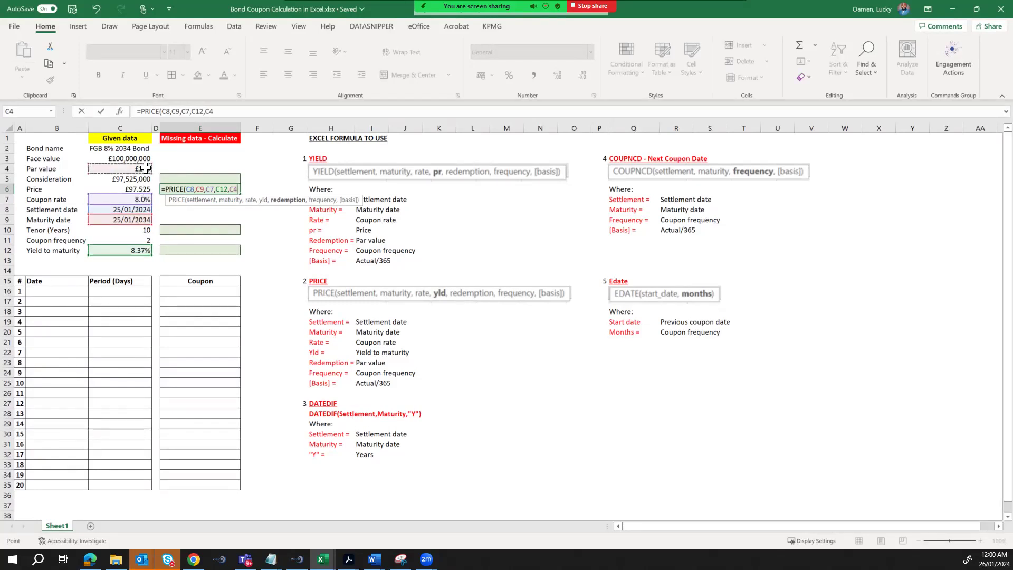
{"action": "type", "text": ","}
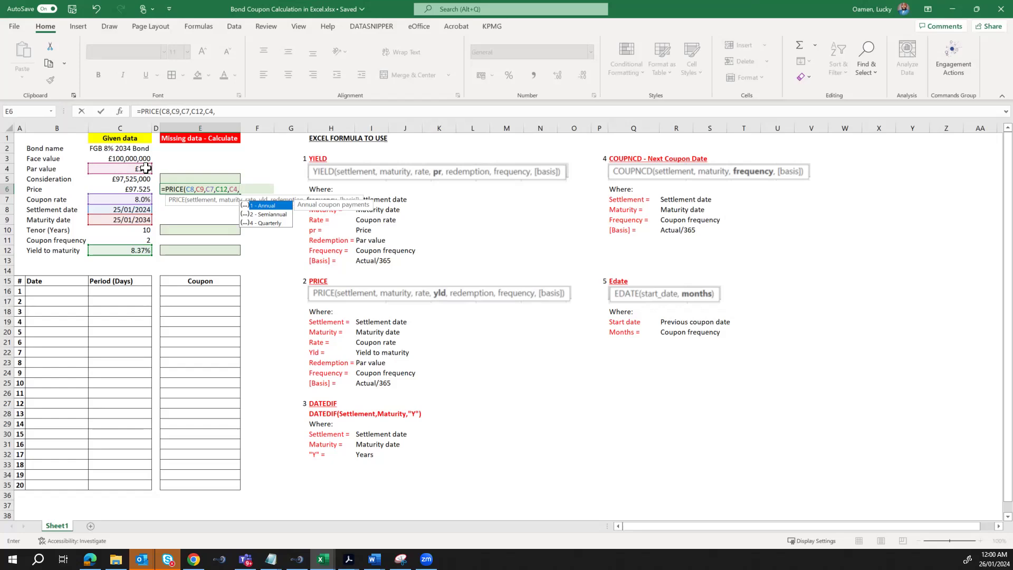
{"action": "key", "text": "Down"}
{"action": "key", "text": "Escape"}
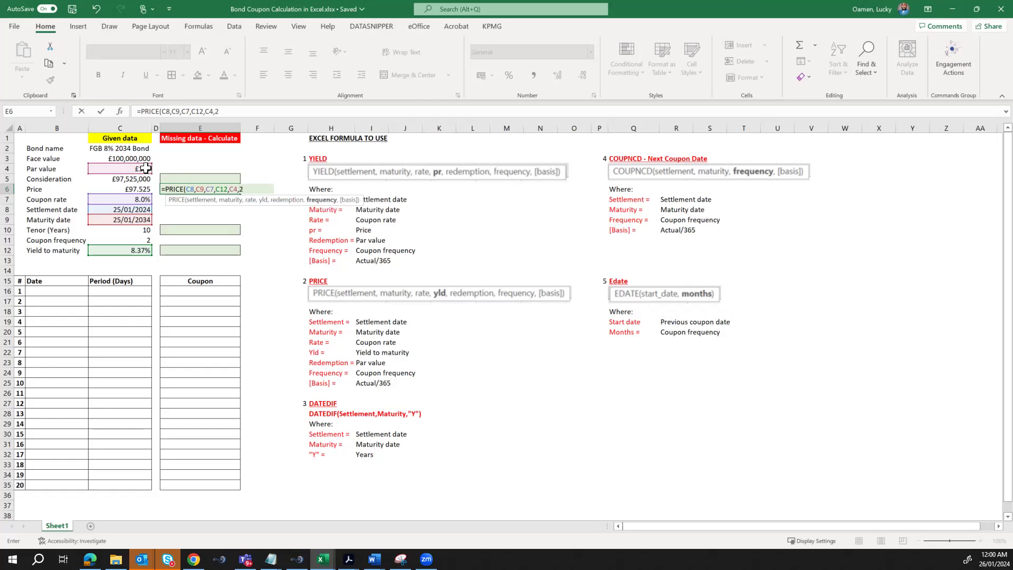
- Complete the PRICE formula in E6 with day count basis 3 (Actual/365) and compare it with the given price in C6
{"action": "type", "text": ","}
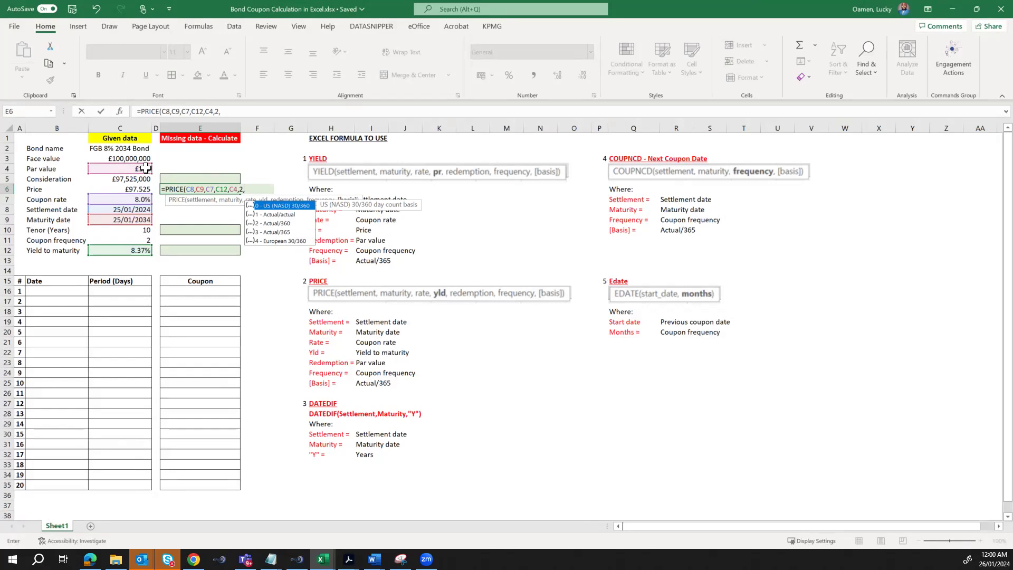
{"action": "key", "text": "Down"}
{"action": "key", "text": "Down"}
{"action": "key", "text": "Down"}
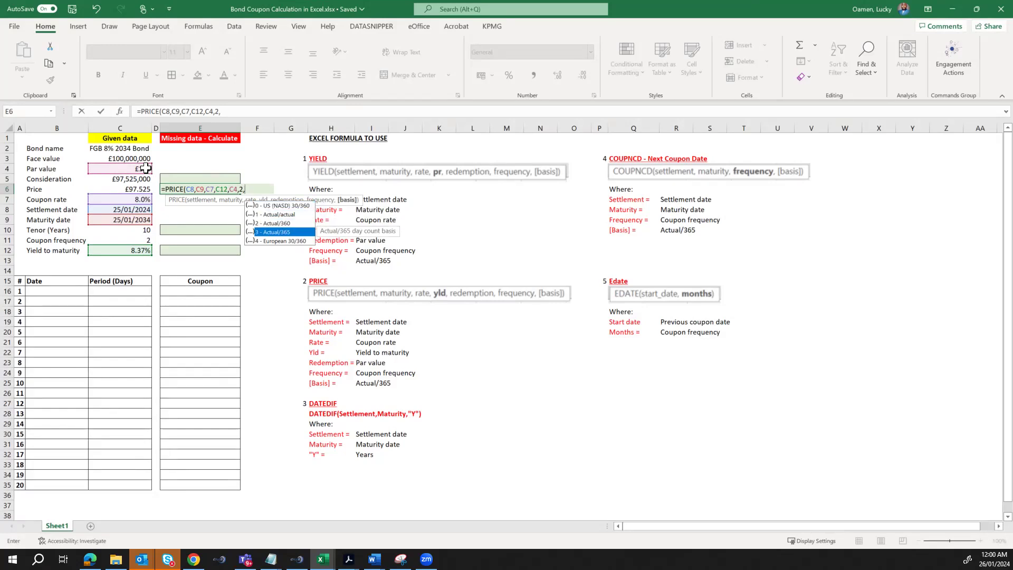
{"action": "type", "text": "3"}
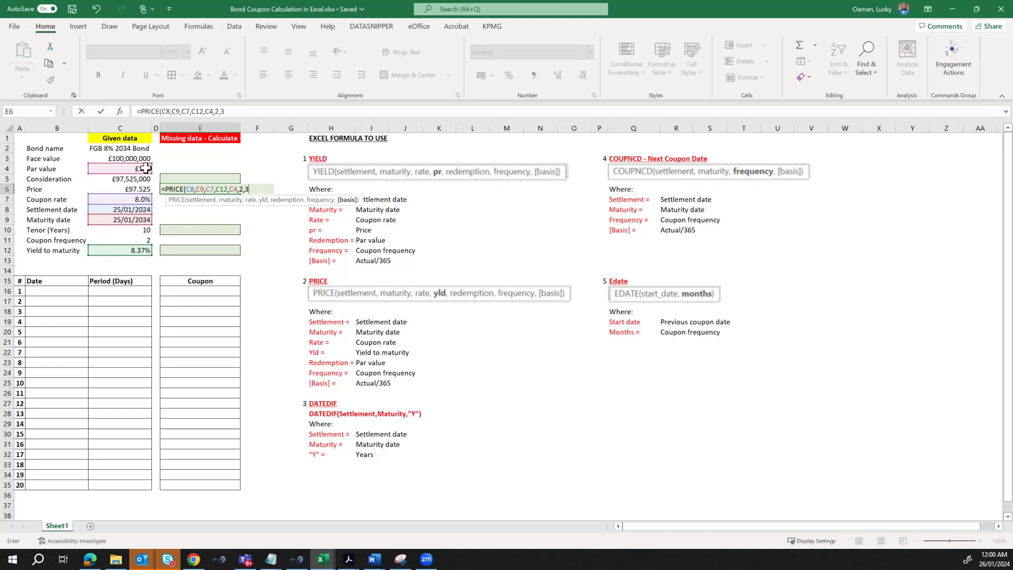
{"action": "type", "text": ")"}
{"action": "key", "text": "Return"}
{"action": "key", "text": "Up"}
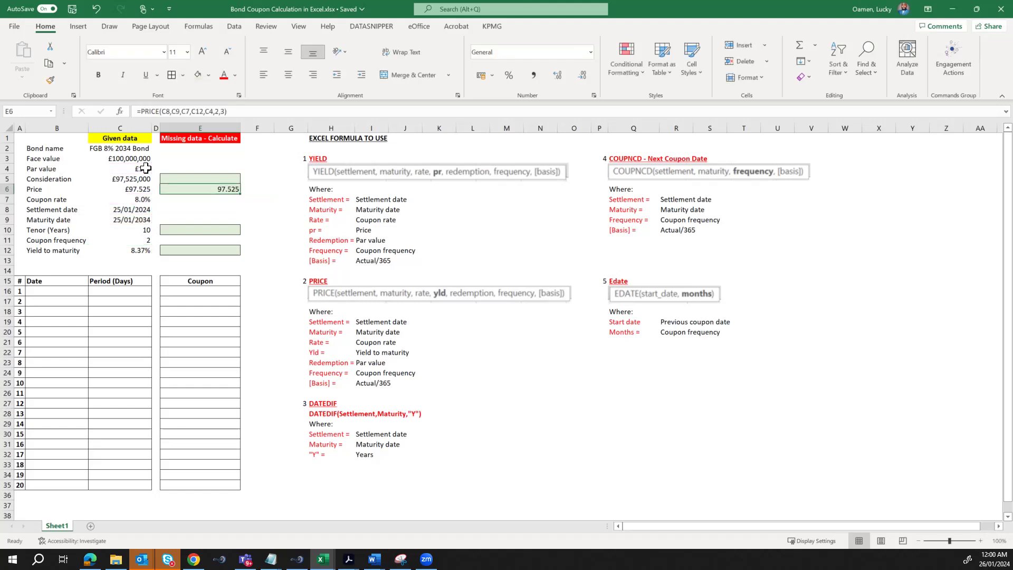
{"action": "key", "text": "Left"}
{"action": "key", "text": "Left"}
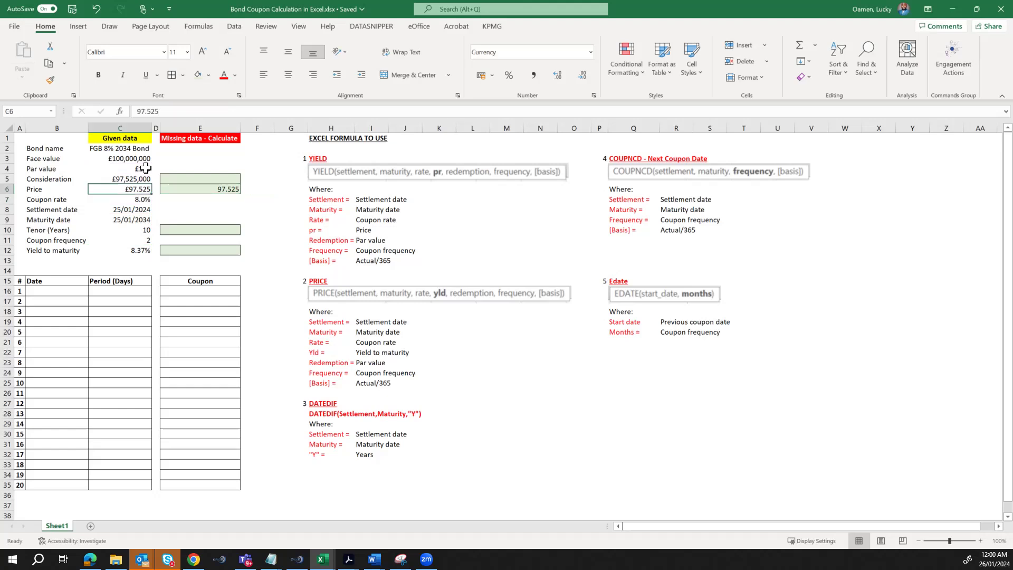
- Compare the calculated price in E6 with the given price, and review the given consideration, face value and par value
{"action": "key", "text": "Right"}
{"action": "key", "text": "Right"}
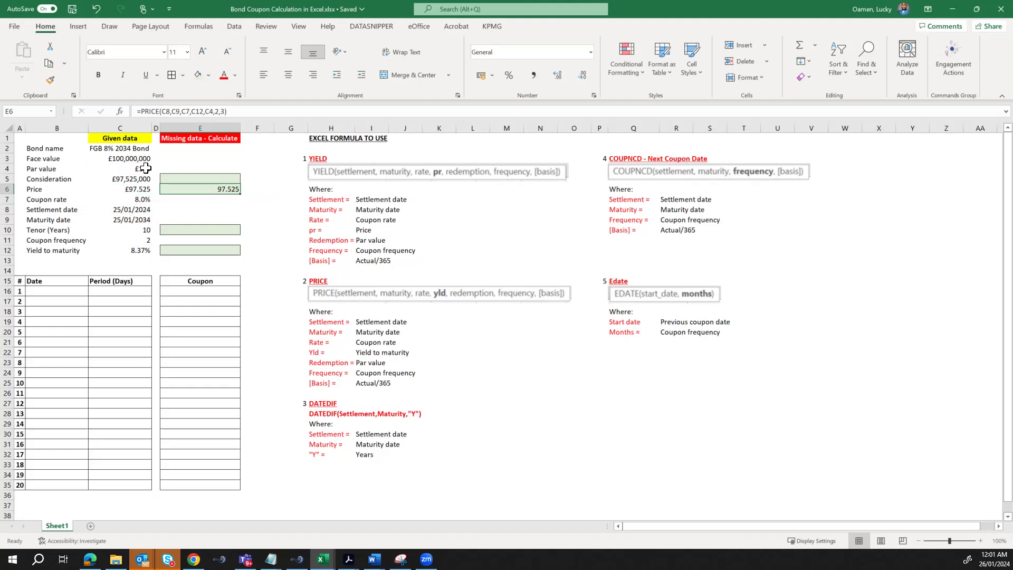
{"action": "key", "text": "Up"}
{"action": "key", "text": "Left"}
{"action": "key", "text": "Left"}
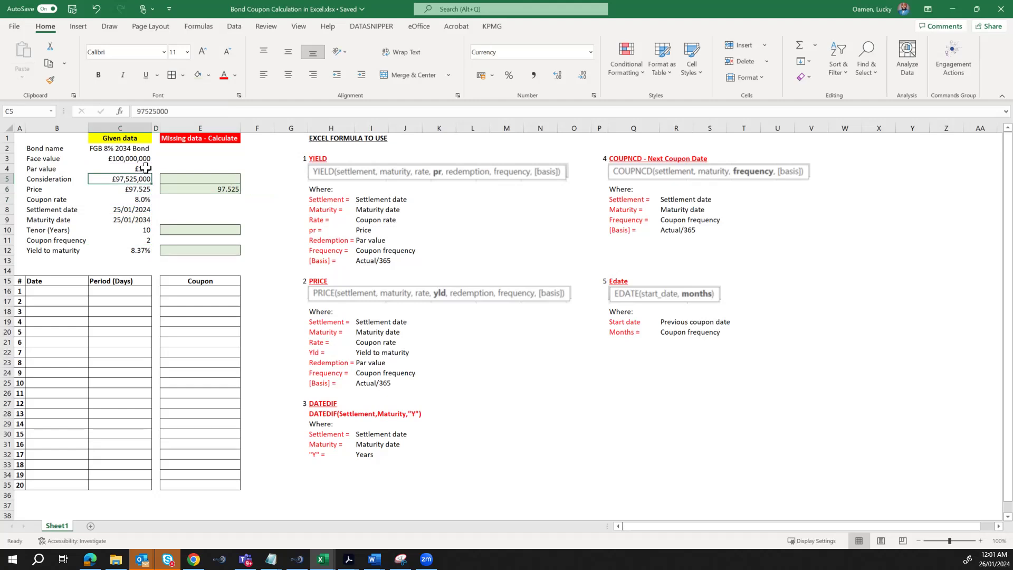
{"action": "key", "text": "Up"}
{"action": "key", "text": "Up"}
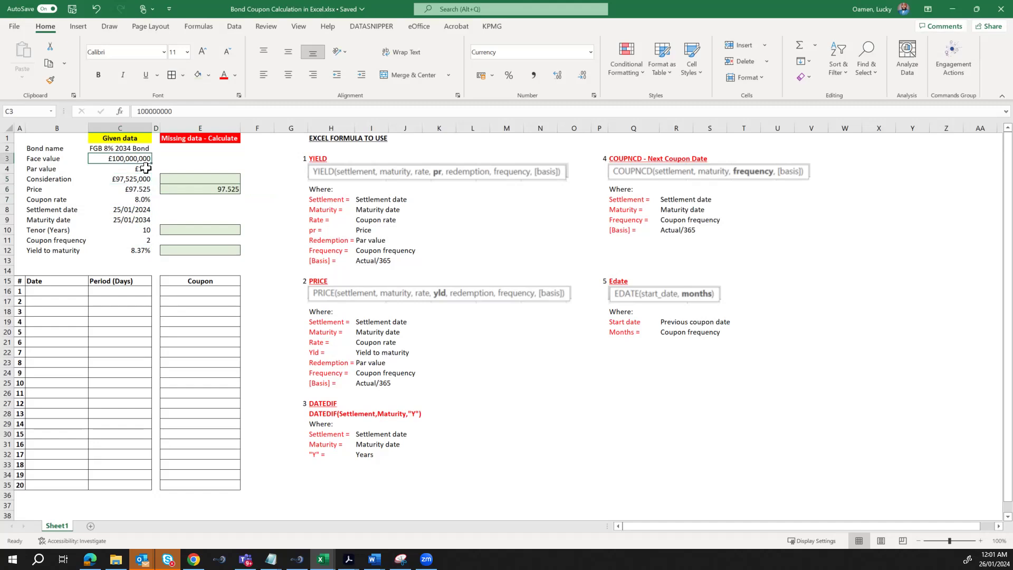
{"action": "key", "text": "Down"}
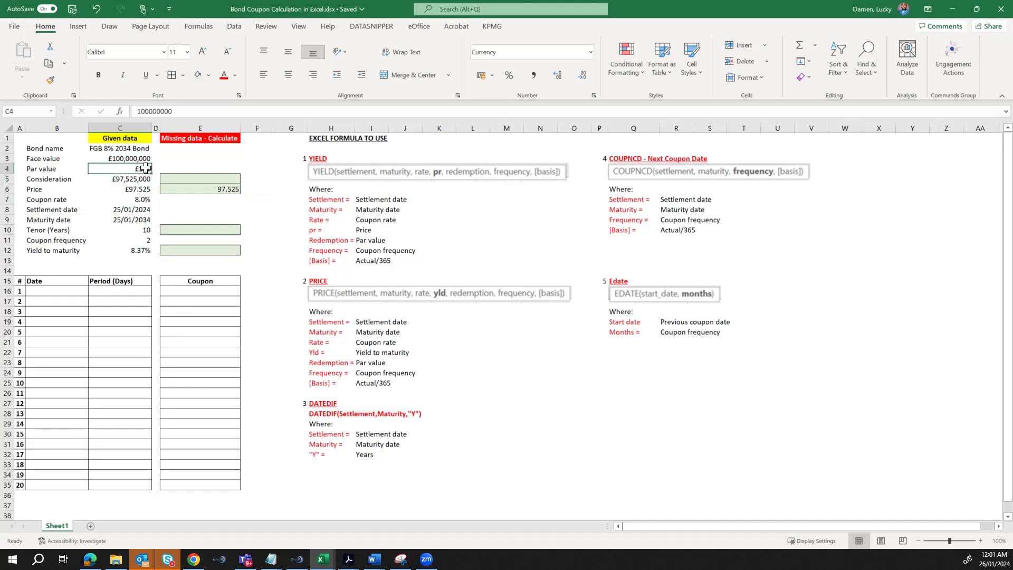
- Begin the consideration formula in E5 by dividing face value C3 by par value C4
{"action": "key", "text": "Down"}
{"action": "key", "text": "Right"}
{"action": "key", "text": "Right"}
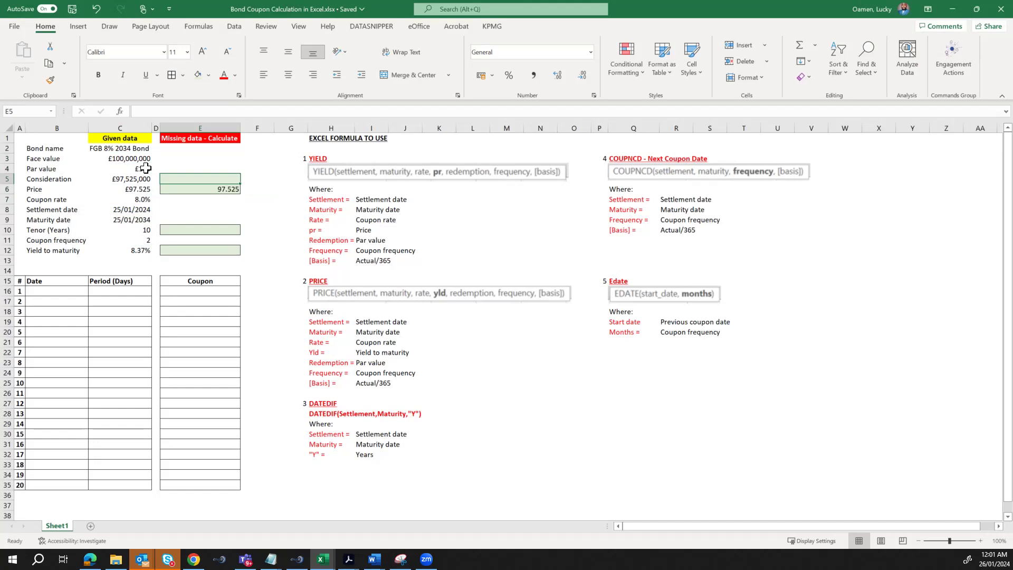
{"action": "type", "text": "="}
{"action": "key", "text": "Left"}
{"action": "key", "text": "Up"}
{"action": "key", "text": "Up"}
{"action": "key", "text": "Left"}
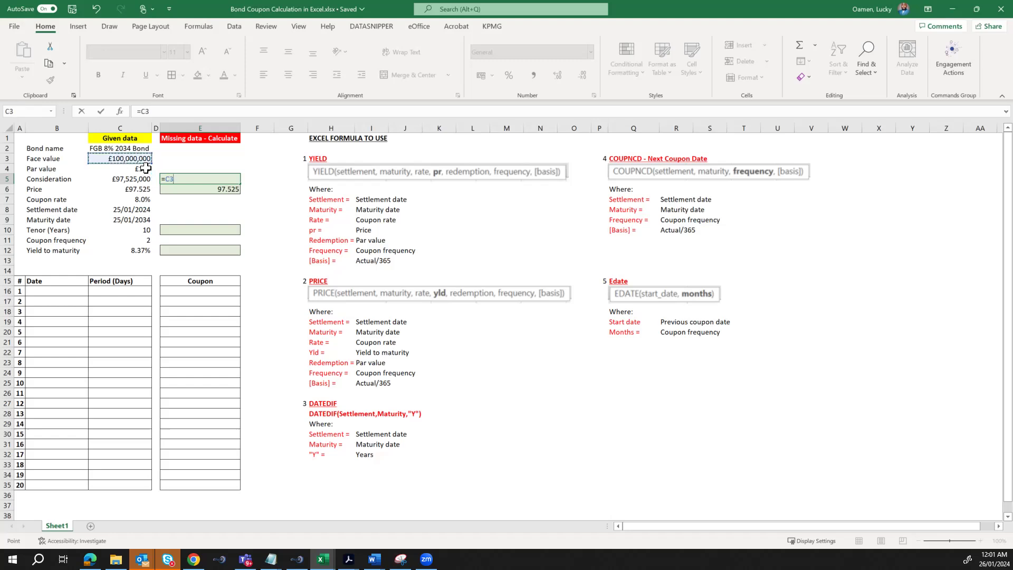
{"action": "type", "text": "/"}
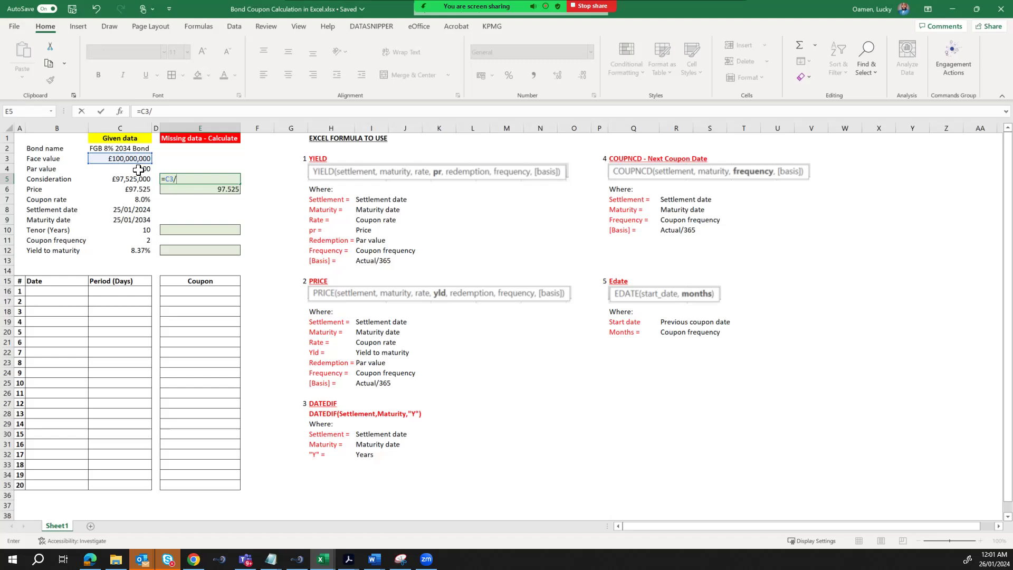
{"action": "left_click", "coordinate": [138, 169]}
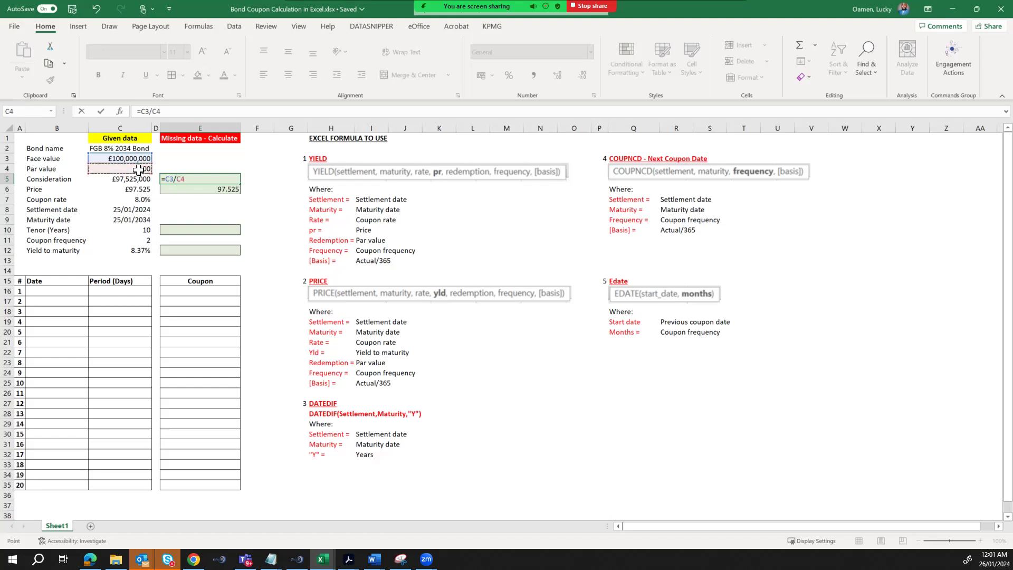
- Complete the E5 formula by multiplying by price E6, and display the consideration with thousands separators and no decimals
{"action": "type", "text": "*C6"}
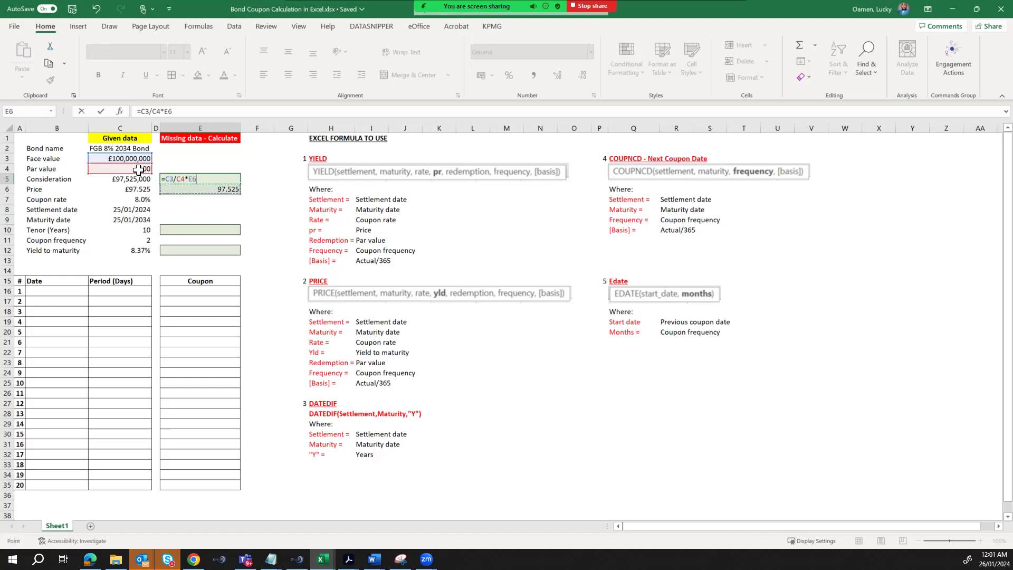
{"action": "key", "text": "Return"}
{"action": "key", "text": "Up"}
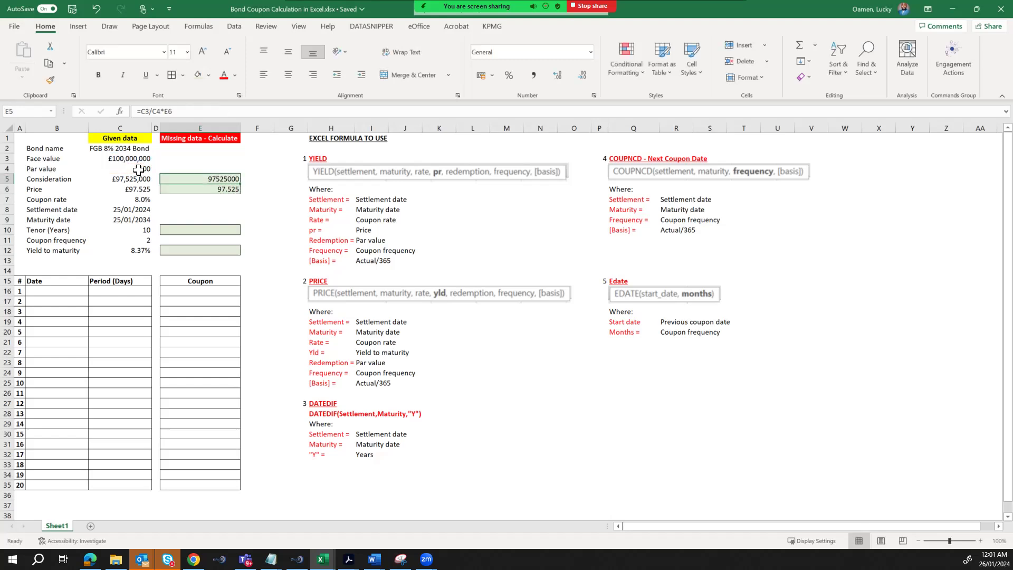
{"action": "key", "text": "ctrl+shift+1"}
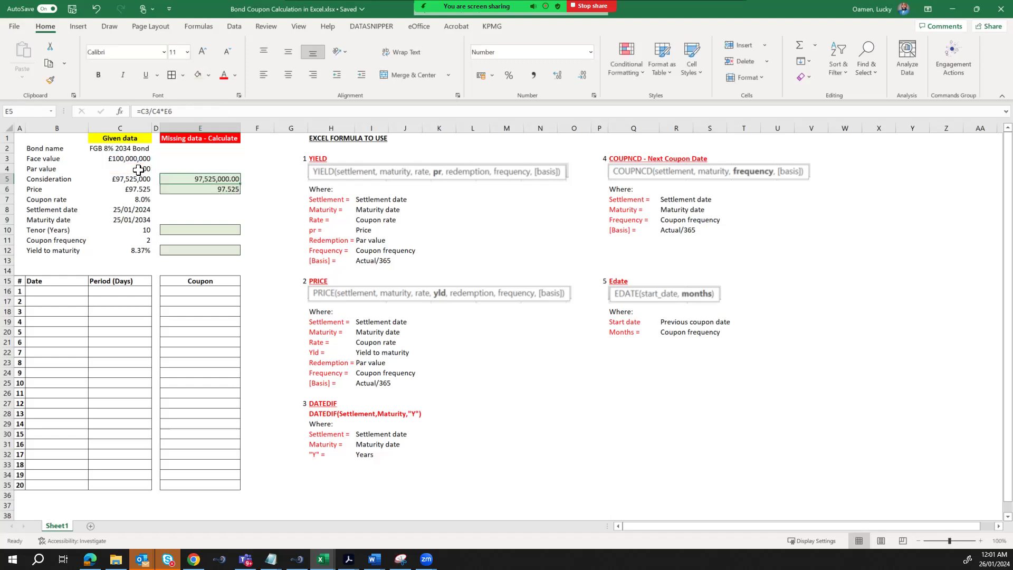
{"action": "double_click", "coordinate": [583, 76]}
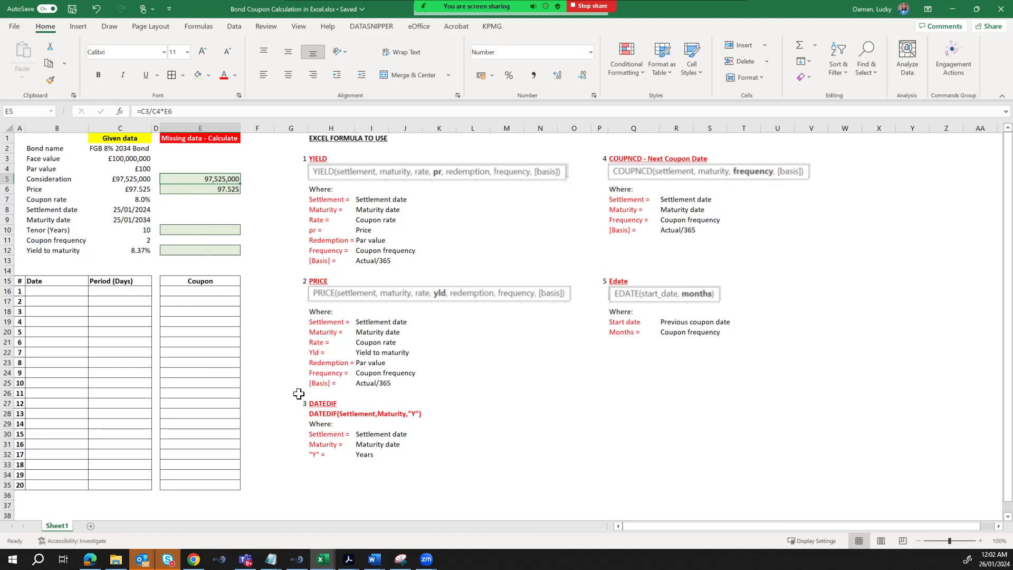
- Calculate the tenor in years in E10 with =DATEDIF(C8,C9,"Y")
{"action": "left_click", "coordinate": [202, 231]}
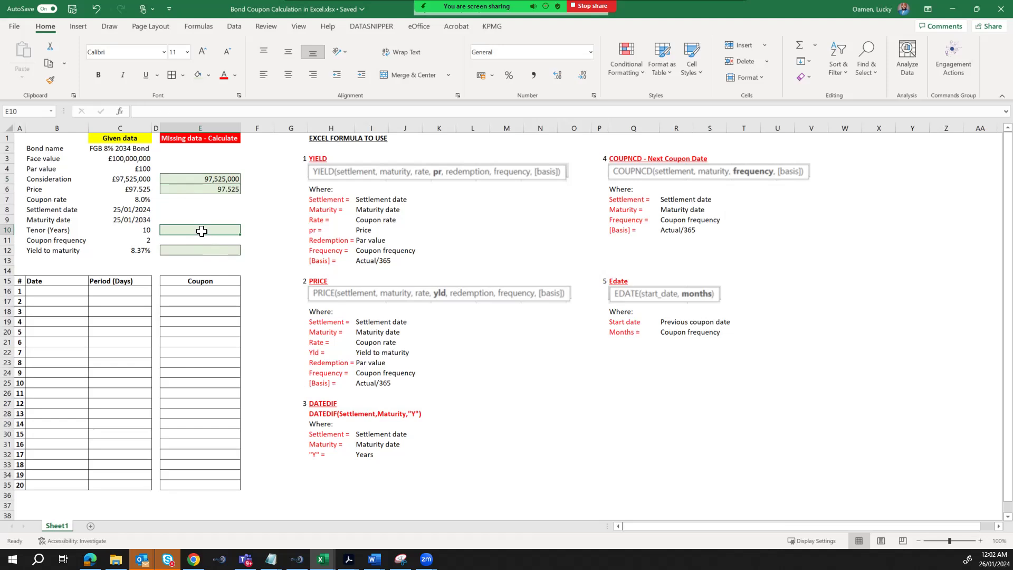
{"action": "type", "text": "=d"}
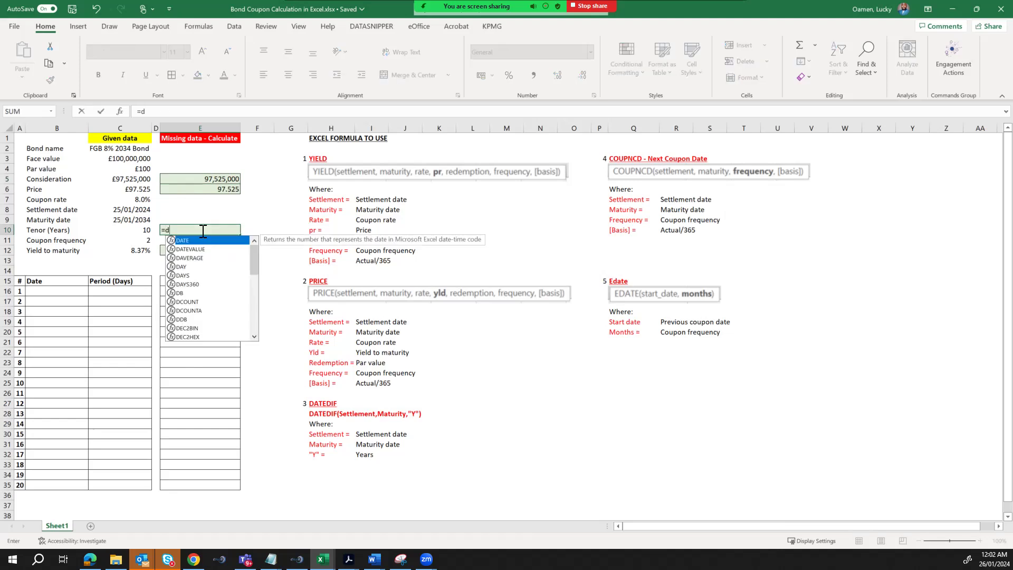
{"action": "type", "text": "atedi"}
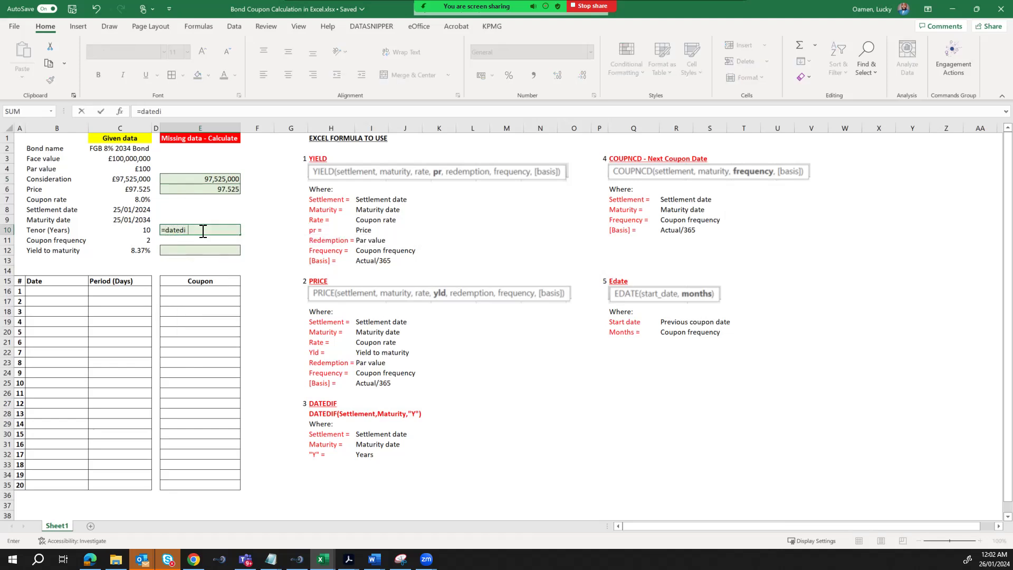
{"action": "type", "text": "f("}
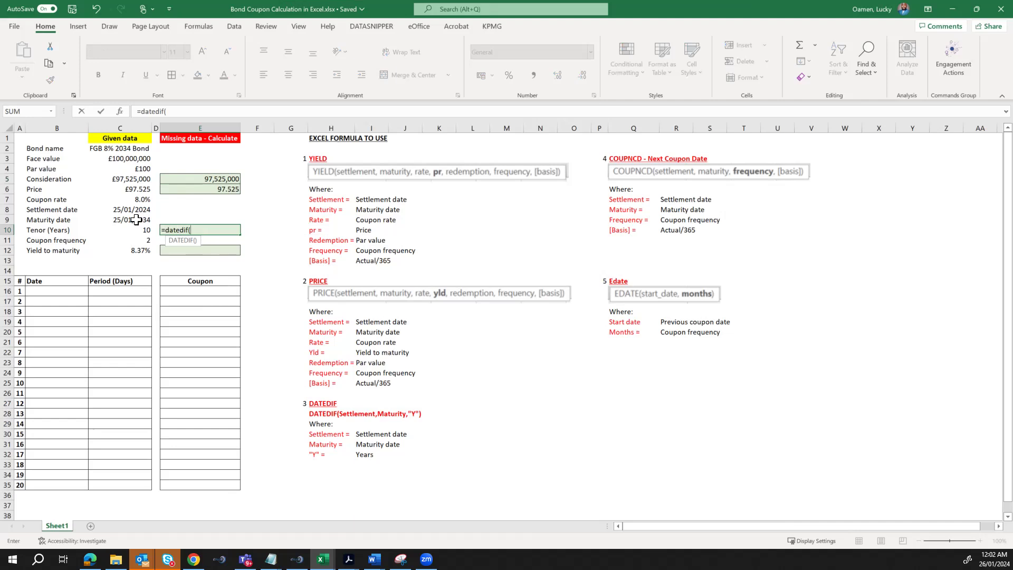
{"action": "left_click", "coordinate": [127, 211]}
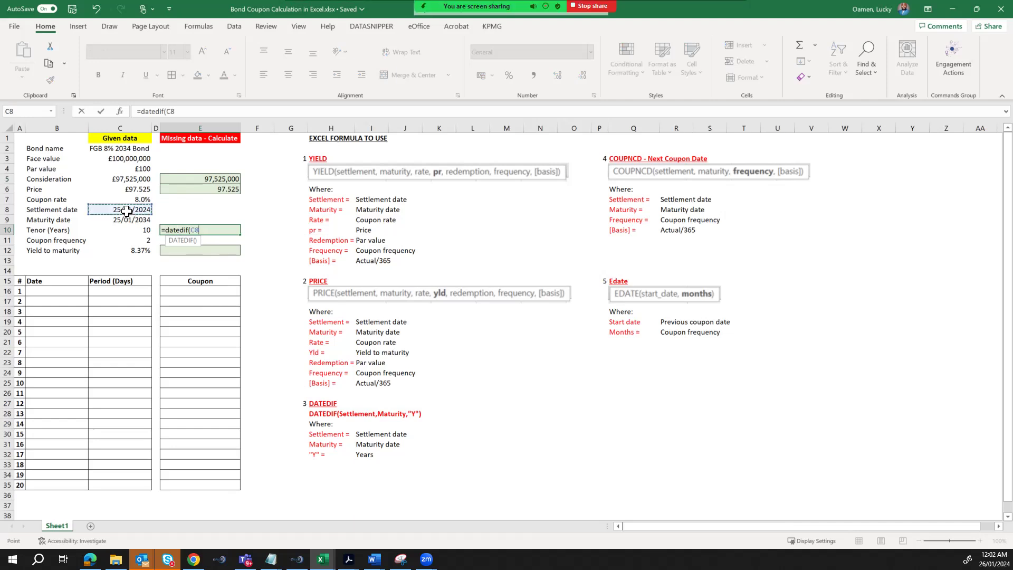
{"action": "type", "text": ","}
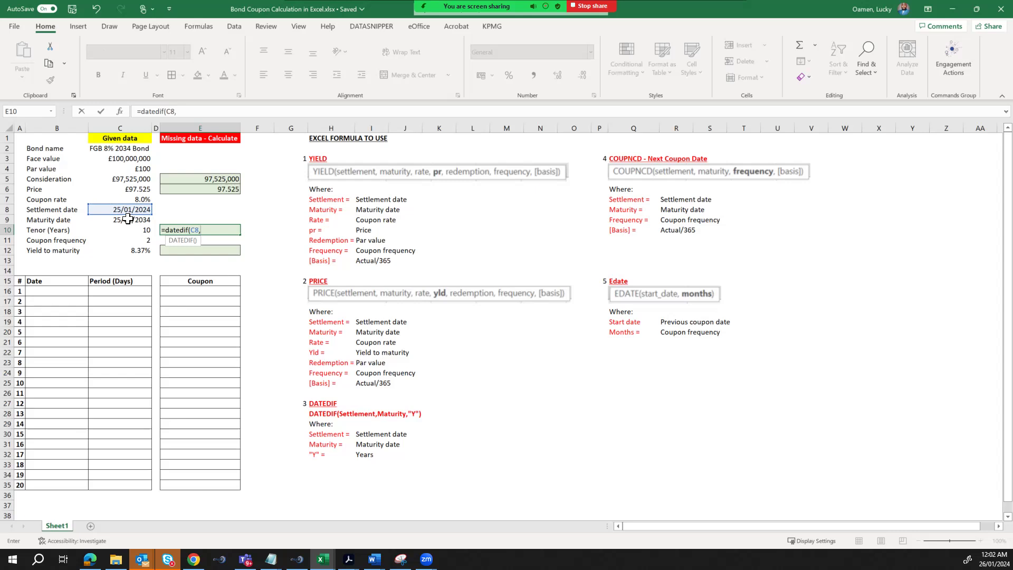
{"action": "left_click", "coordinate": [128, 219]}
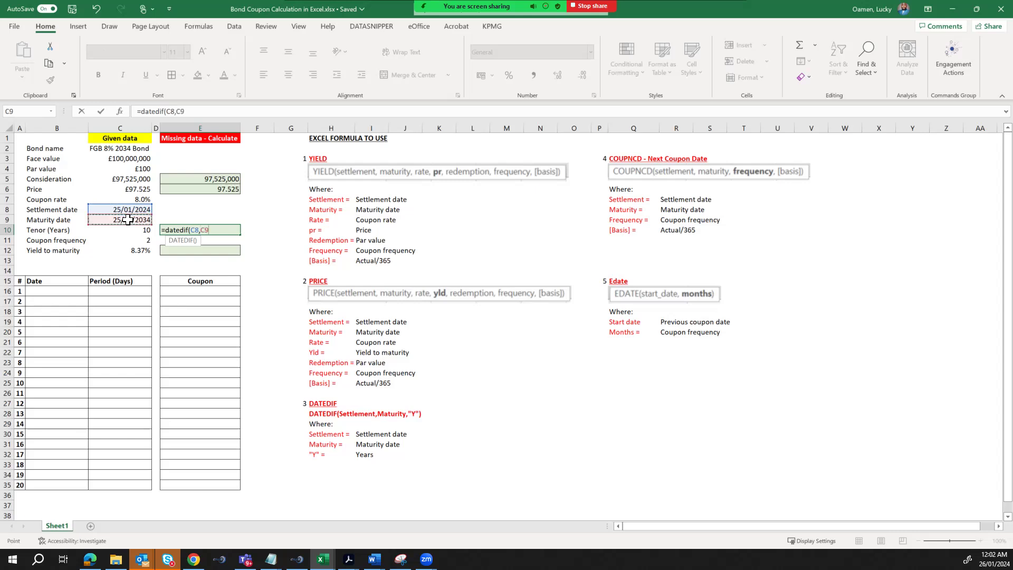
{"action": "type", "text": ",\"Y\")"}
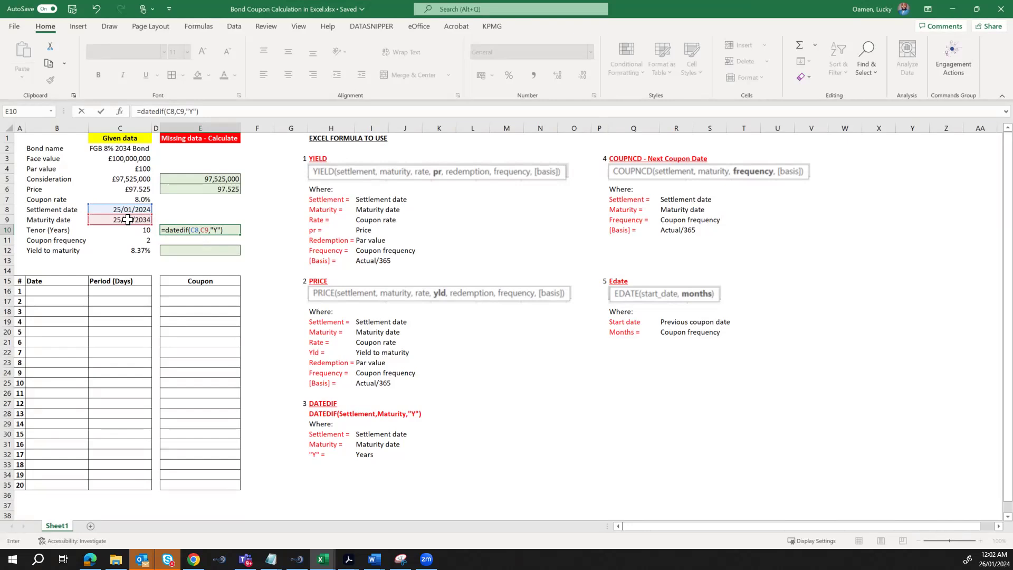
{"action": "key", "text": "ctrl+Return"}
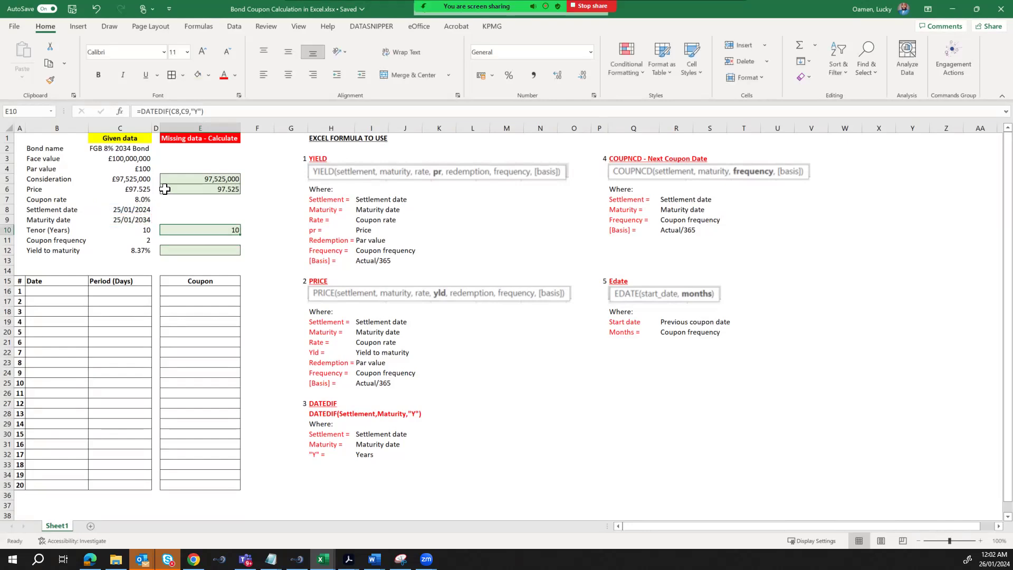
- Try the DATEDIF formula in E10 with the unit "m" for months and "d" for days
{"action": "left_click", "coordinate": [198, 114]}
{"action": "key", "text": "BackSpace"}
{"action": "type", "text": "m"}
{"action": "key", "text": "ctrl+Return"}
{"action": "left_click", "coordinate": [199, 114]}
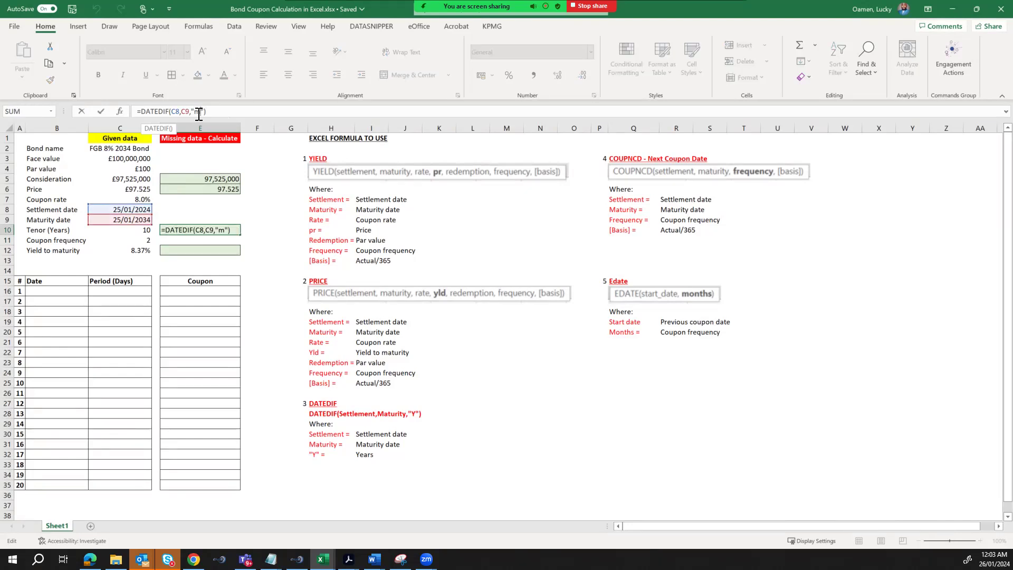
{"action": "key", "text": "BackSpace"}
{"action": "type", "text": "d"}
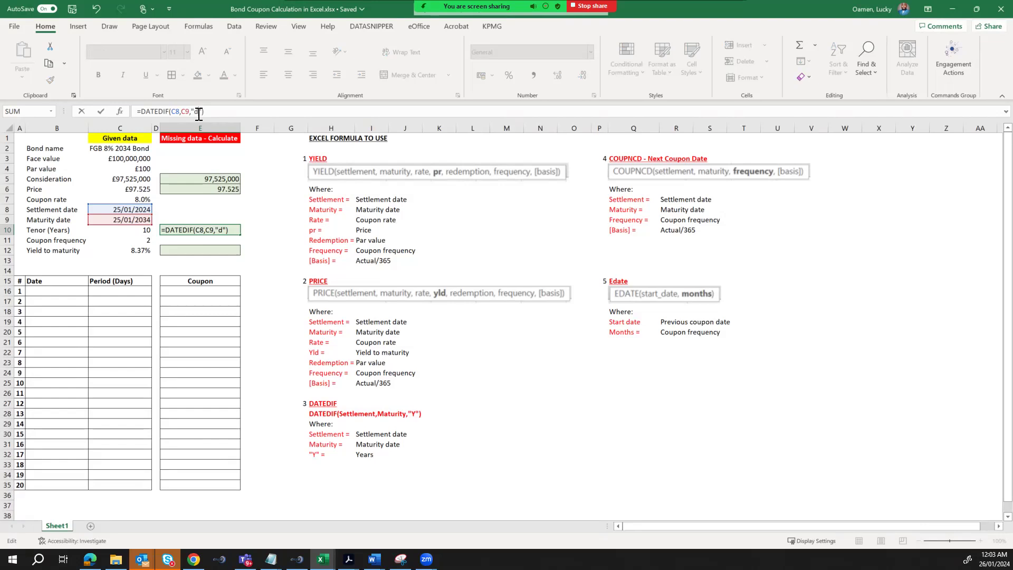
{"action": "key", "text": "Return"}
{"action": "key", "text": "Up"}
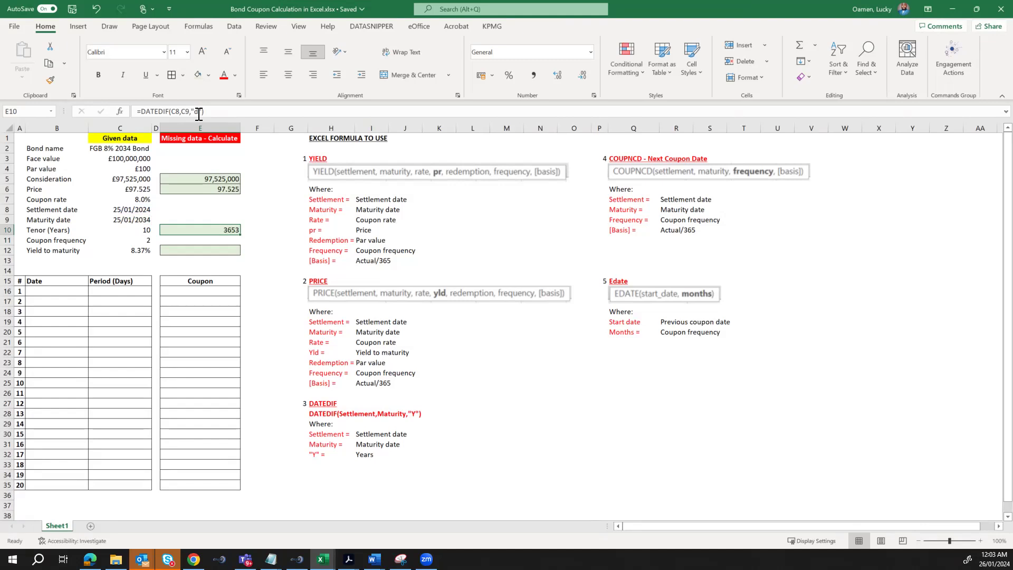
- Set the DATEDIF unit in E10 back to "Y" for years
{"action": "left_click", "coordinate": [199, 112]}
{"action": "key", "text": "BackSpace"}
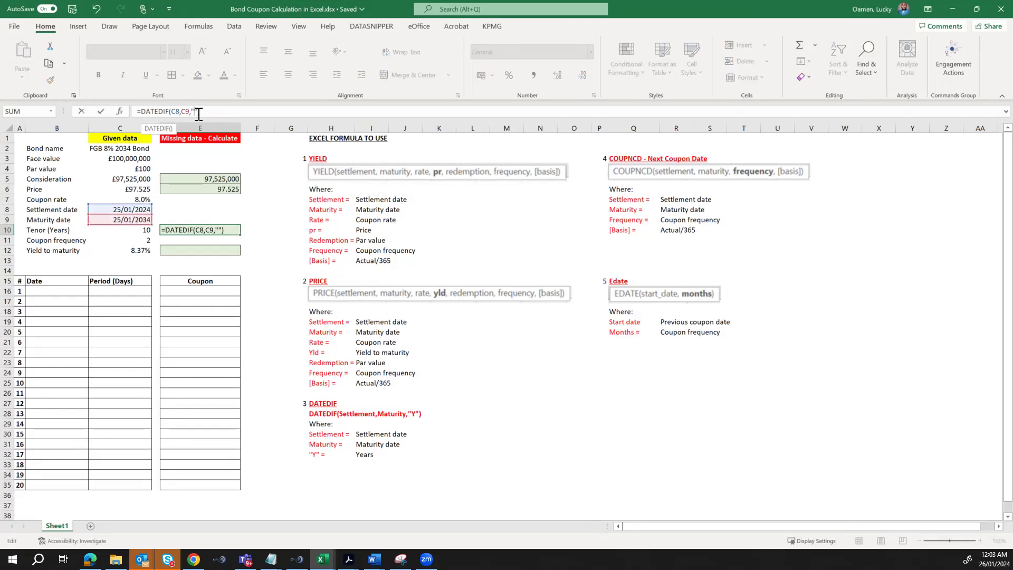
{"action": "type", "text": "Y"}
{"action": "key", "text": "Return"}
{"action": "key", "text": "Up"}
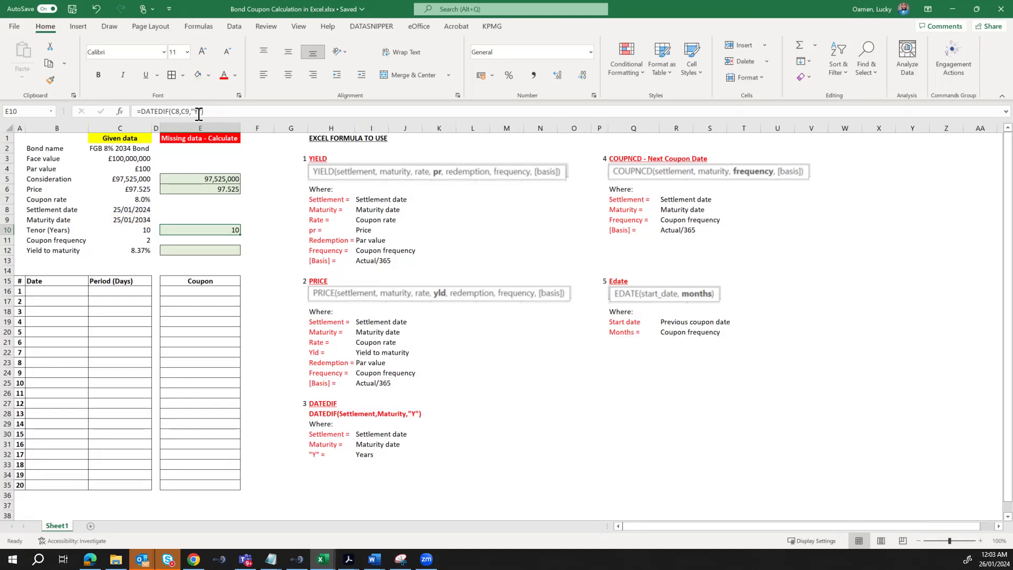
- Start a YIELD formula in E12 with settlement C8, maturity C9, coupon rate C7, price E6 and par value C4
{"action": "key", "text": "Down"}
{"action": "key", "text": "Down"}
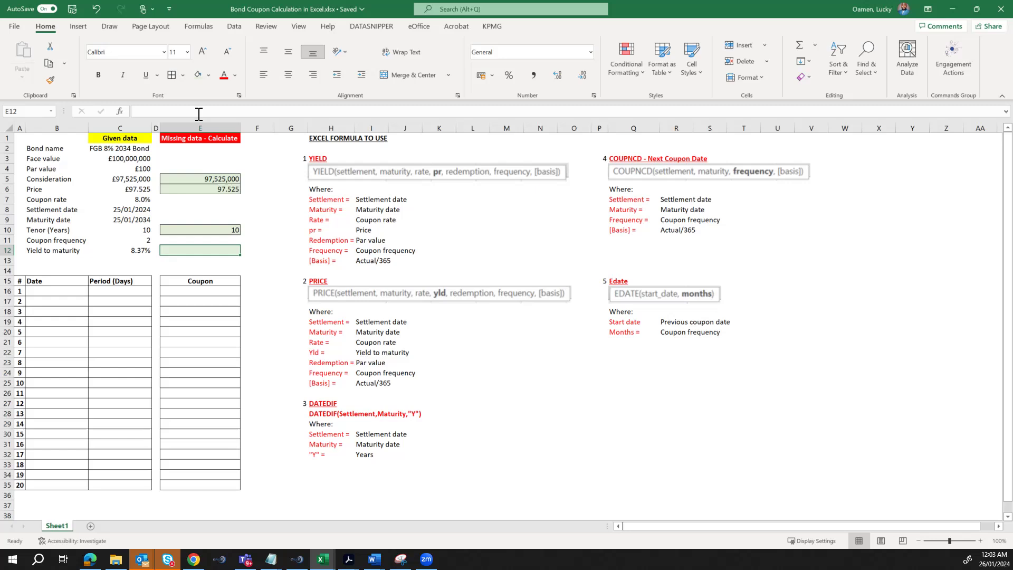
{"action": "type", "text": "=yiel"}
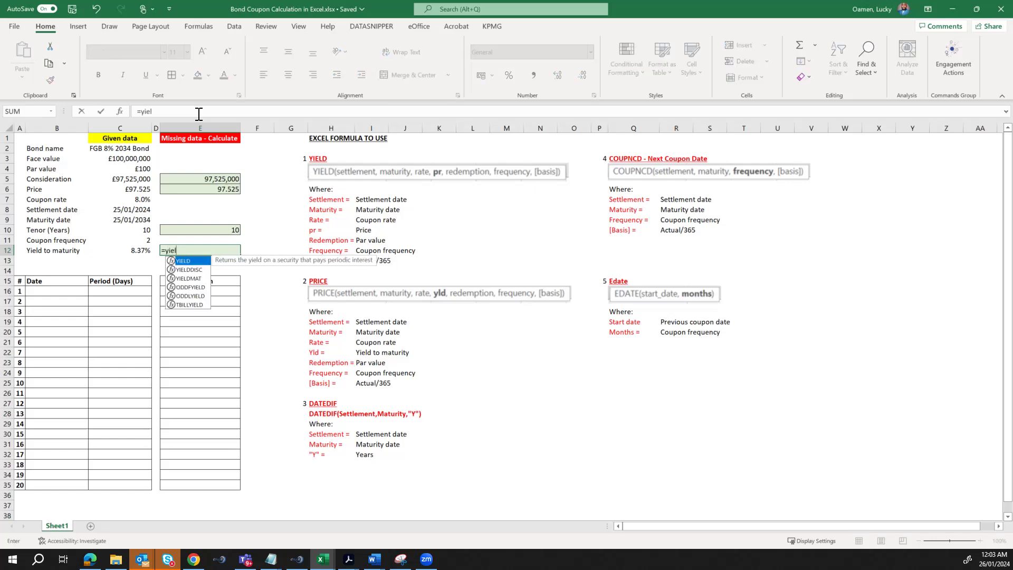
{"action": "key", "text": "Tab"}
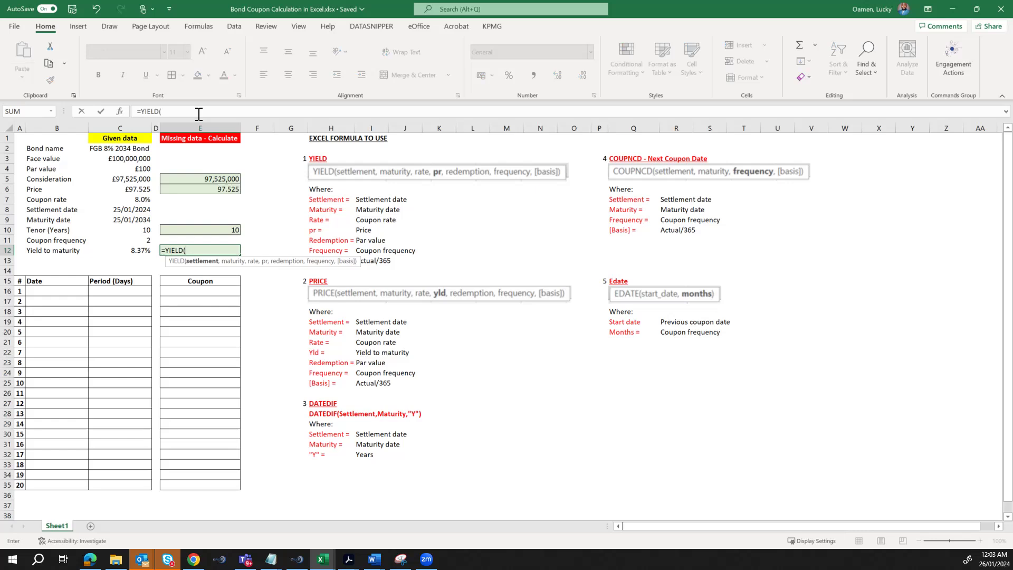
{"action": "left_click", "coordinate": [131, 210]}
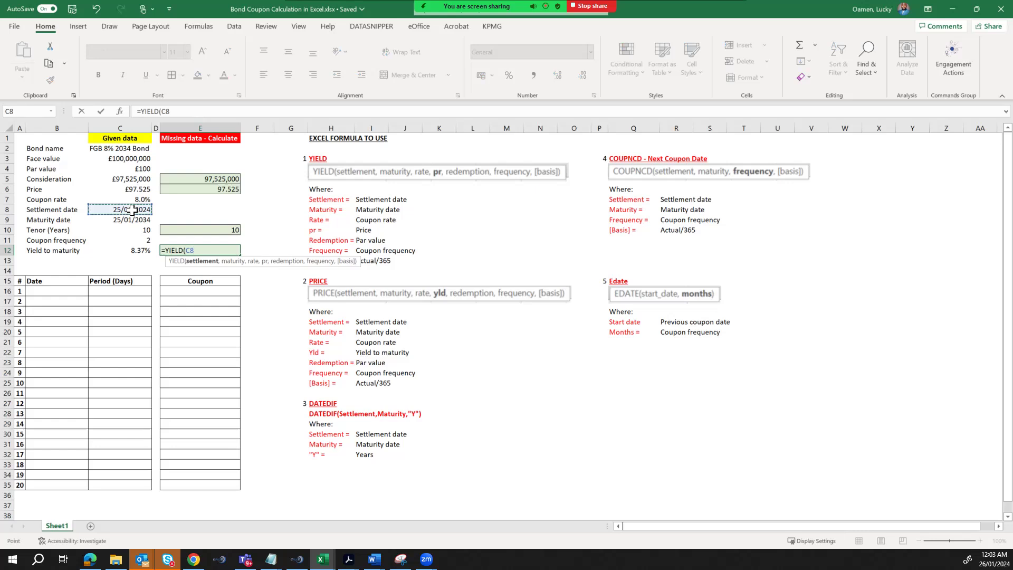
{"action": "type", "text": ","}
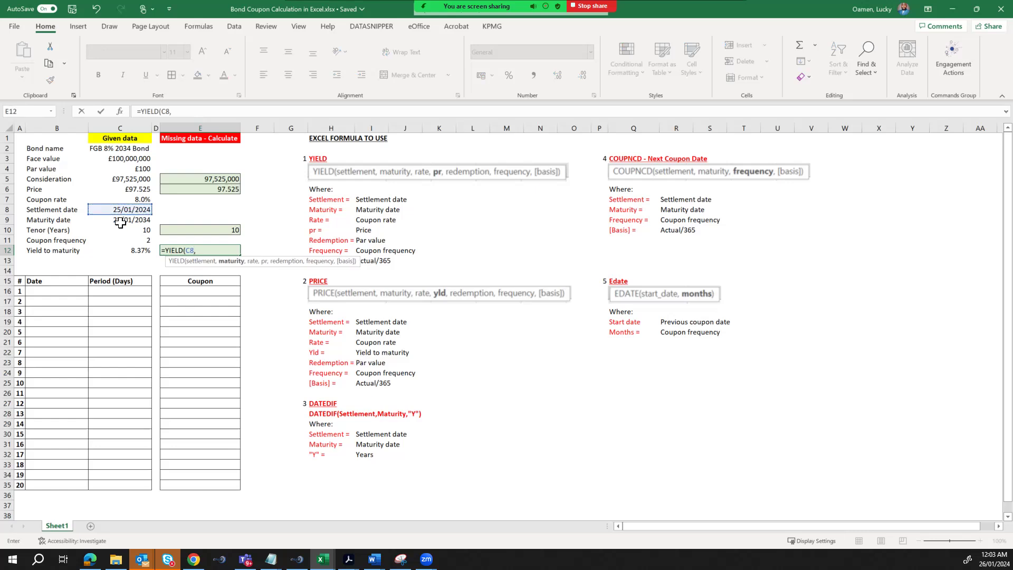
{"action": "left_click", "coordinate": [121, 221]}
{"action": "type", "text": ","}
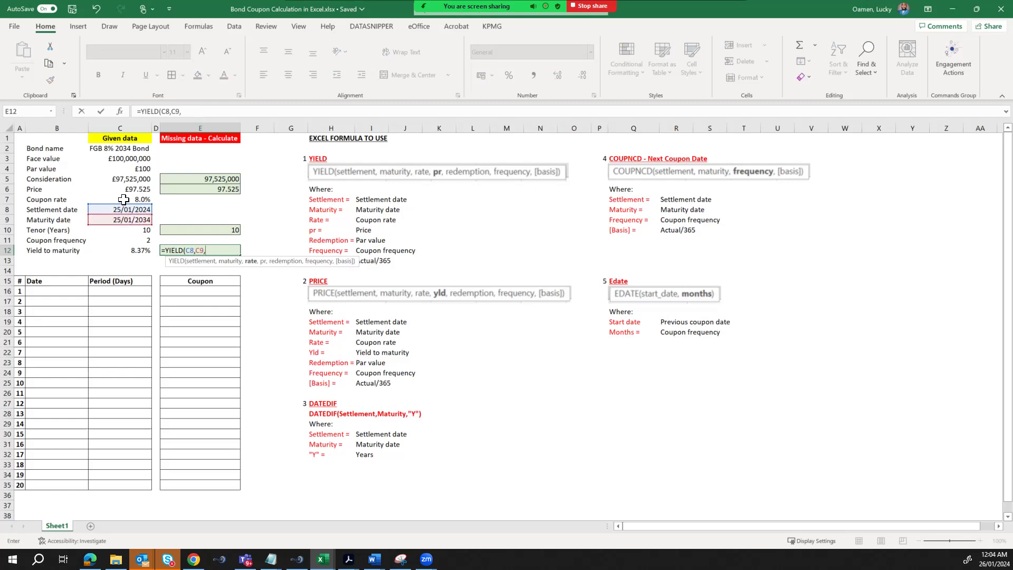
{"action": "left_click", "coordinate": [123, 199]}
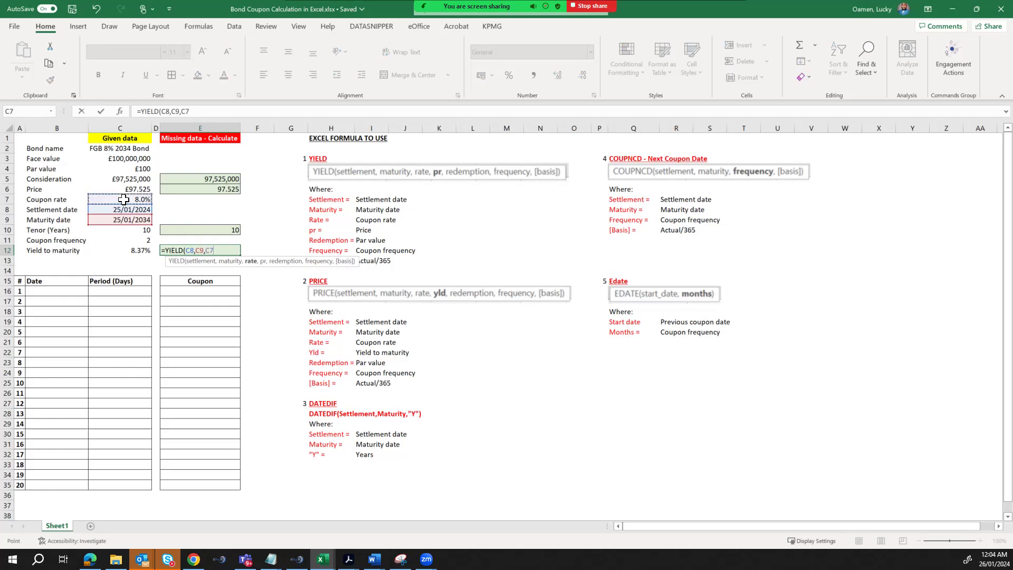
{"action": "type", "text": ","}
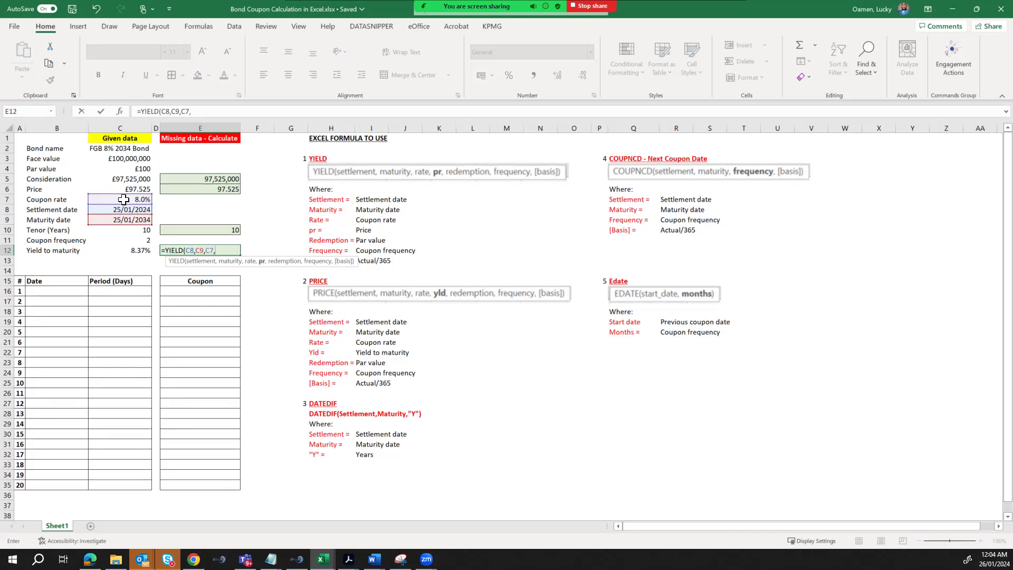
{"action": "left_click", "coordinate": [211, 191]}
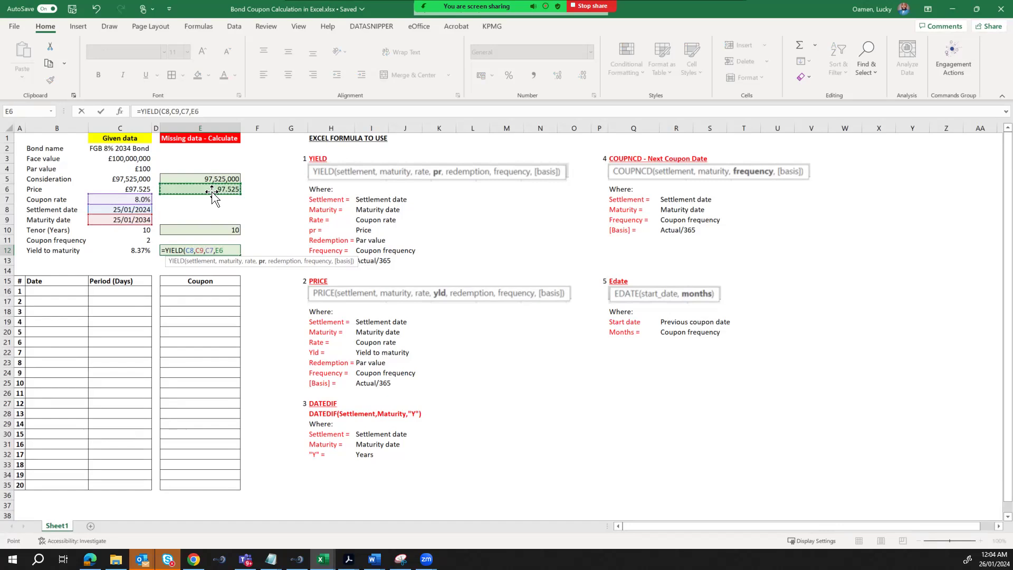
{"action": "type", "text": ","}
{"action": "left_click", "coordinate": [139, 168]}
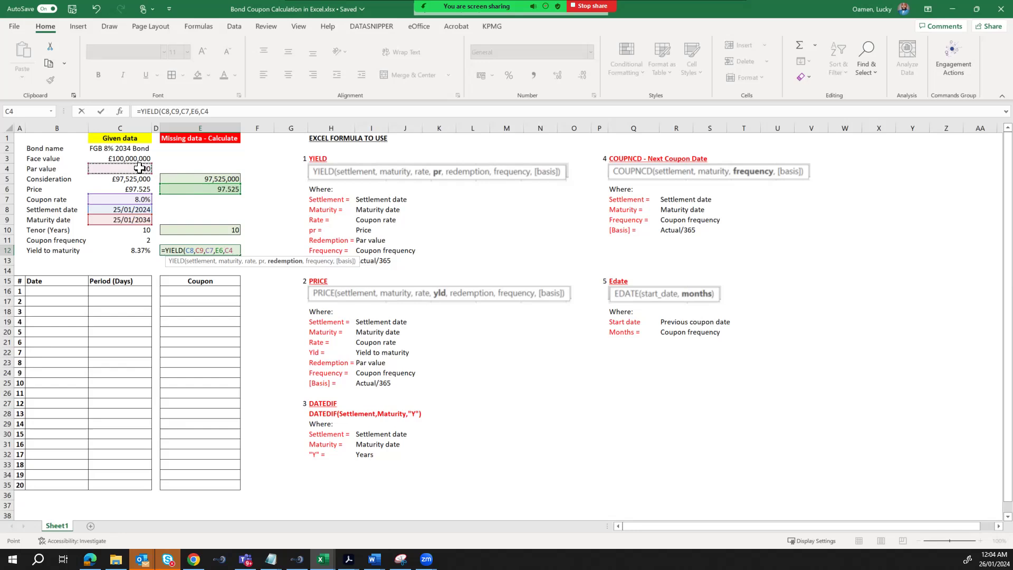
- Complete the E12 YIELD formula with semiannual frequency 2 and the Actual/365 day count basis 3
{"action": "type", "text": ","}
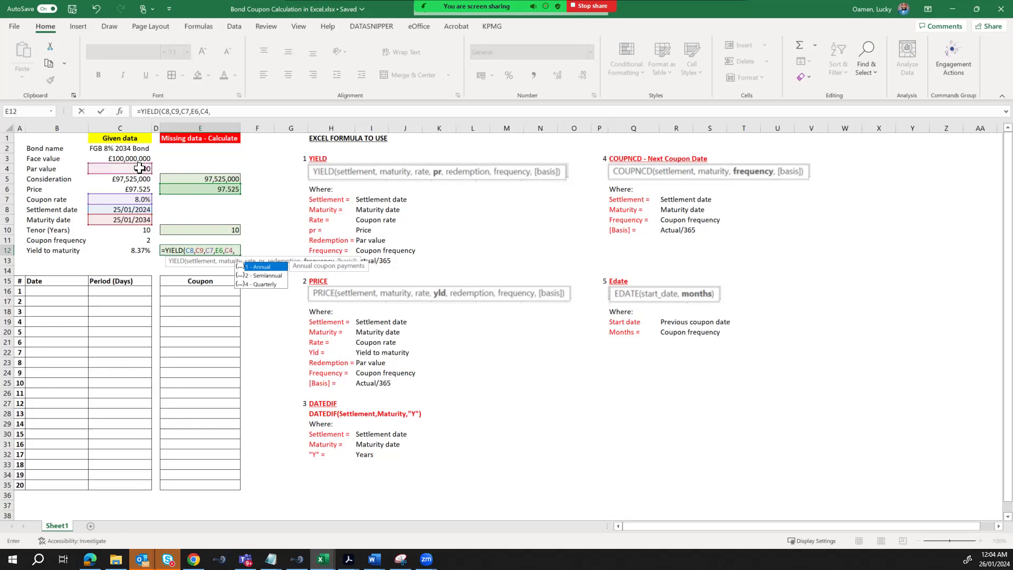
{"action": "key", "text": "Down"}
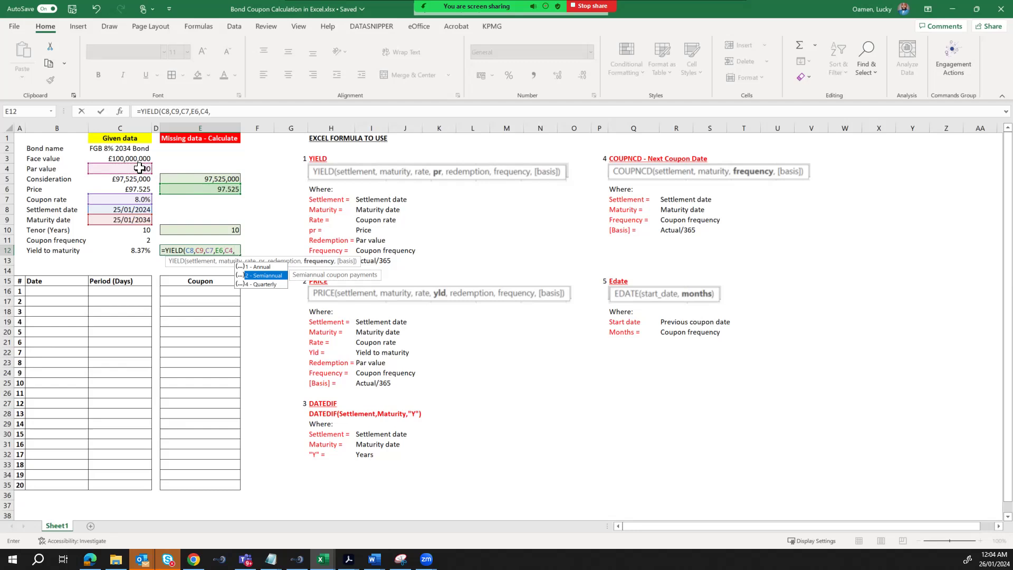
{"action": "key", "text": "Tab"}
{"action": "type", "text": ","}
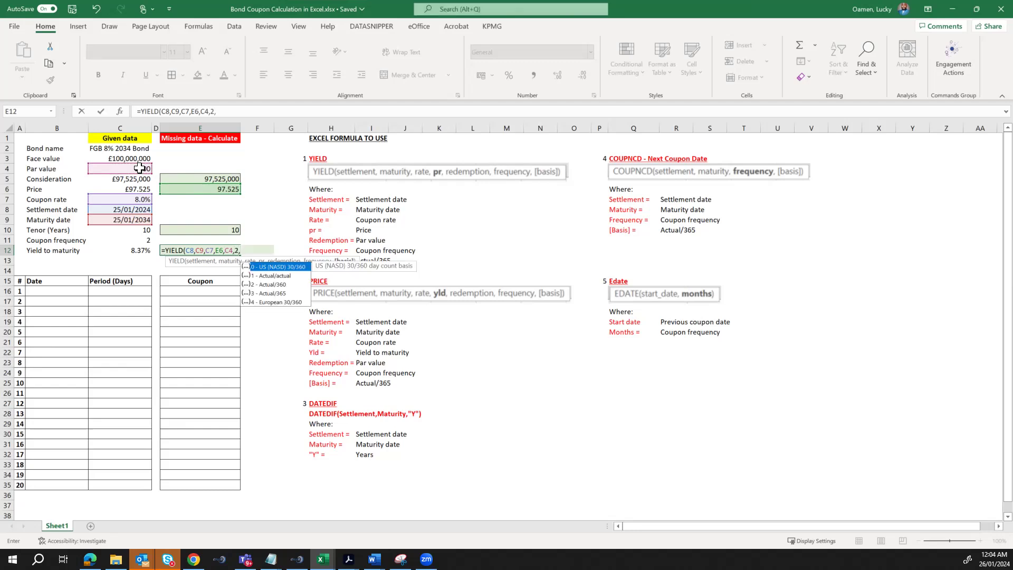
{"action": "key", "text": "Down"}
{"action": "key", "text": "Down"}
{"action": "key", "text": "Down"}
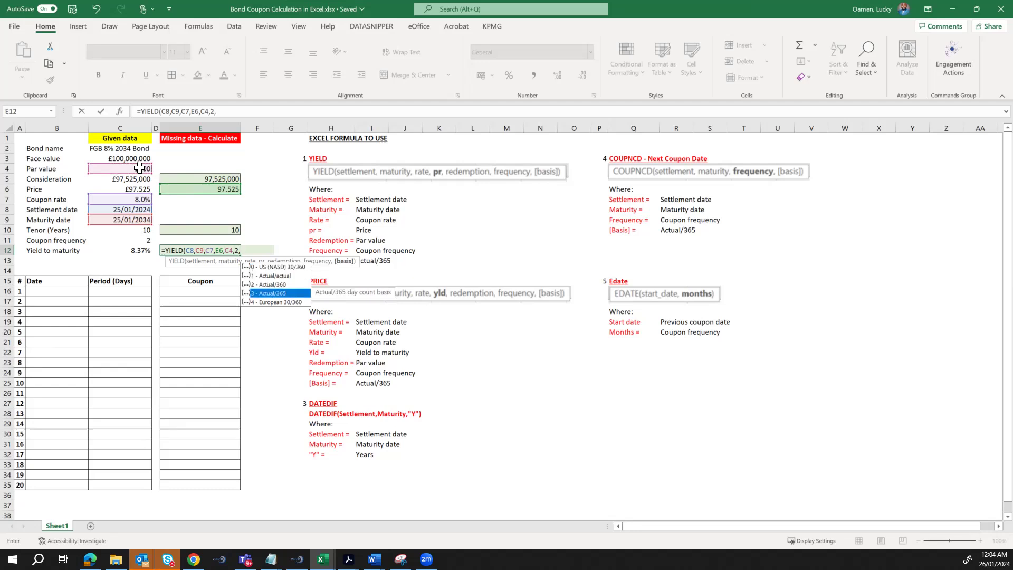
{"action": "key", "text": "Tab"}
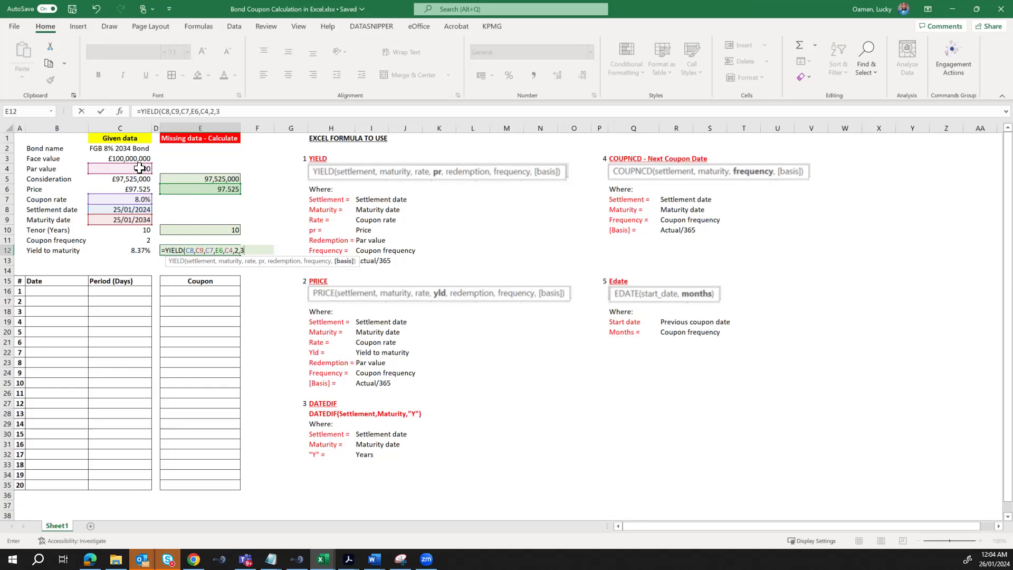
{"action": "type", "text": ")"}
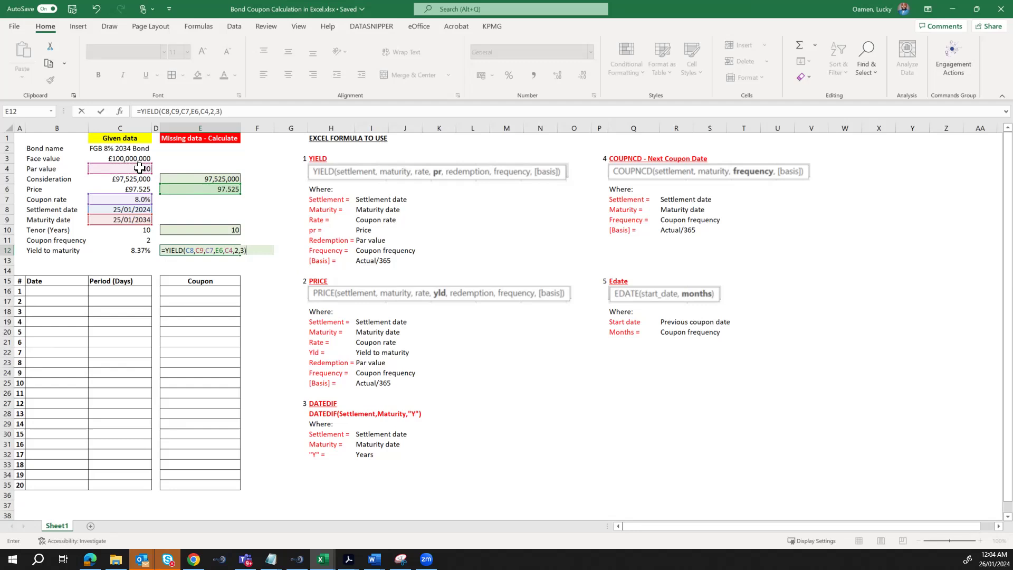
{"action": "key", "text": "Return"}
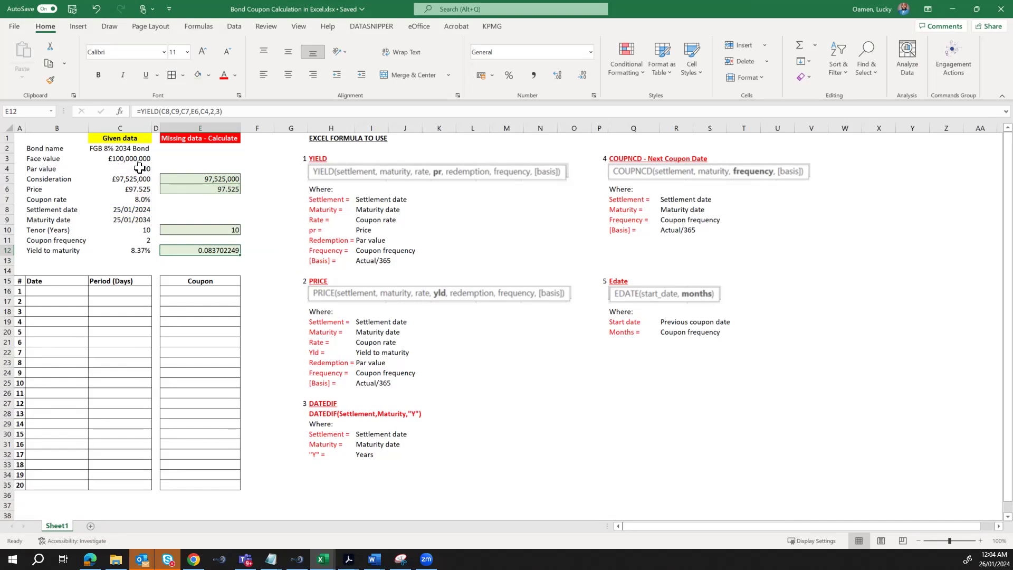
- Display the yield to maturity in E12 as a percentage with two decimals
{"action": "left_click", "coordinate": [506, 79]}
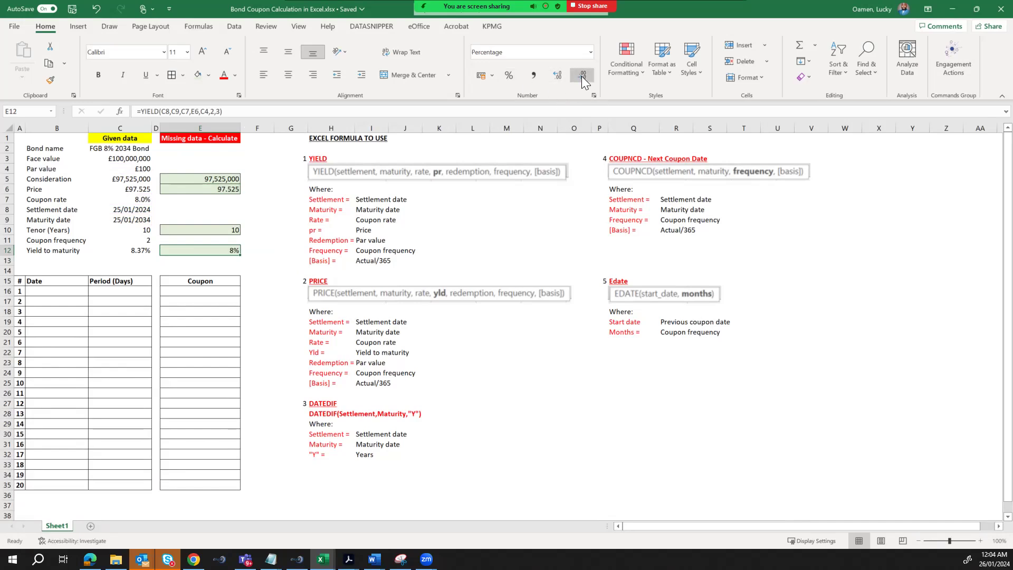
{"action": "left_click", "coordinate": [566, 74]}
{"action": "left_click", "coordinate": [565, 74]}
{"action": "key", "text": "Left"}
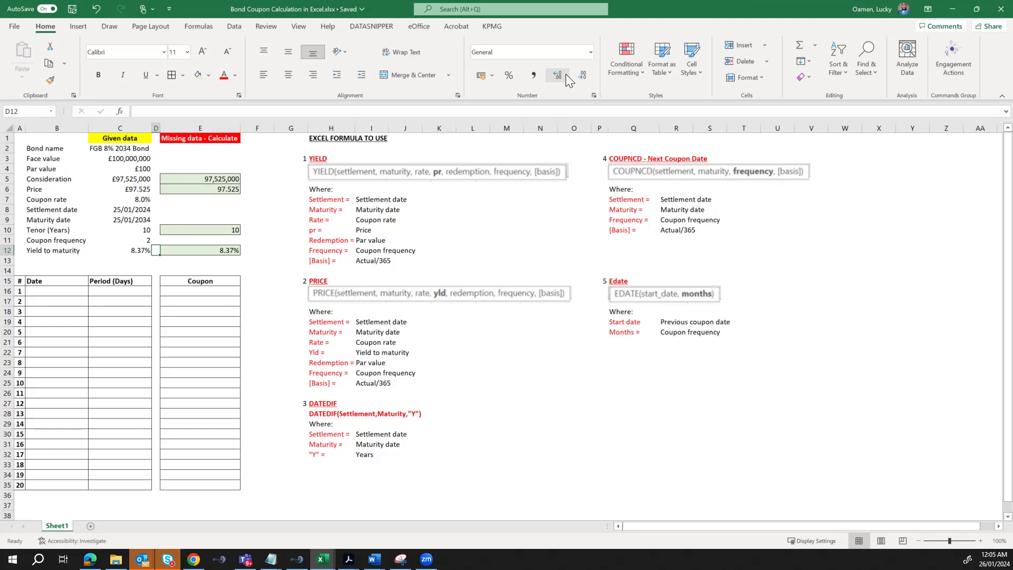
- Start a COUPNCD formula in B16, the first coupon date, with settlement C8 and maturity C9
{"action": "left_click", "coordinate": [47, 292]}
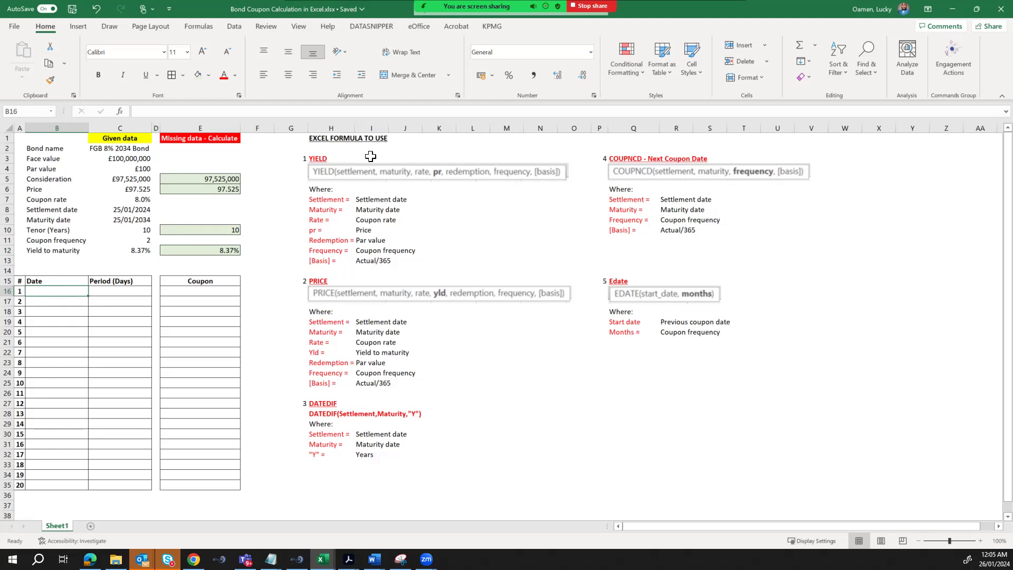
{"action": "left_click", "coordinate": [622, 156]}
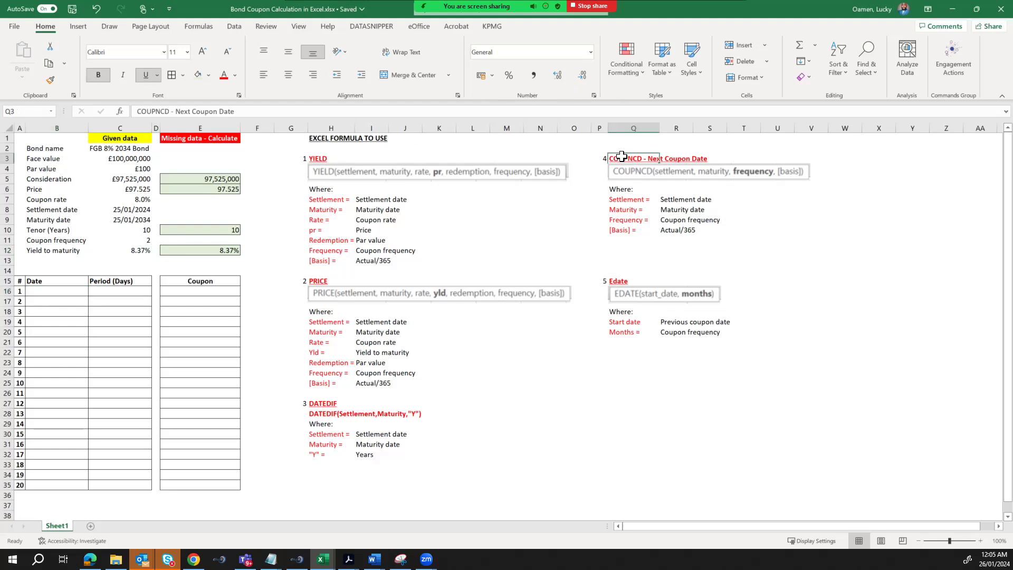
{"action": "left_click", "coordinate": [53, 290]}
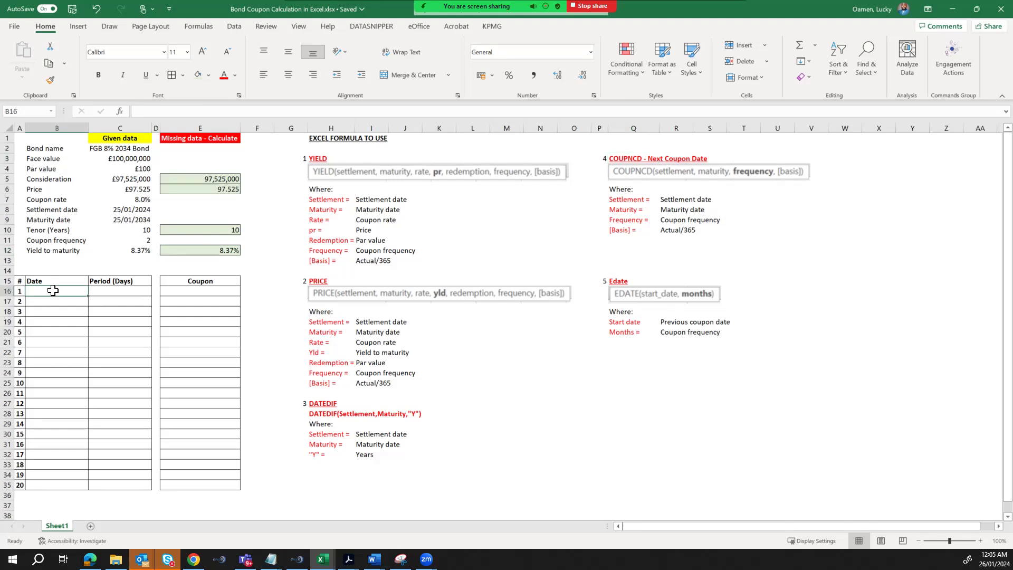
{"action": "type", "text": "=coup"}
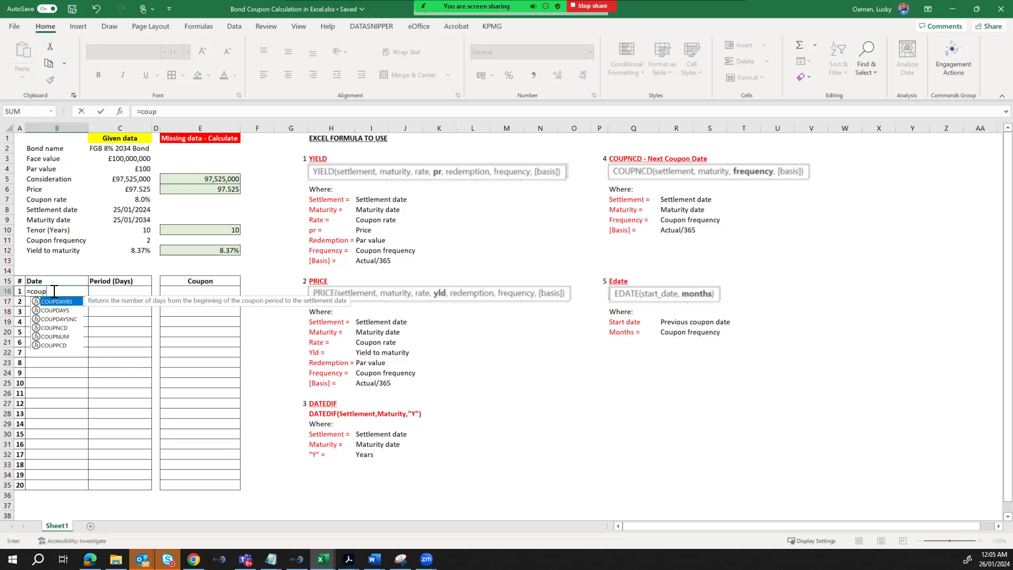
{"action": "key", "text": "Down"}
{"action": "key", "text": "Down"}
{"action": "key", "text": "Down"}
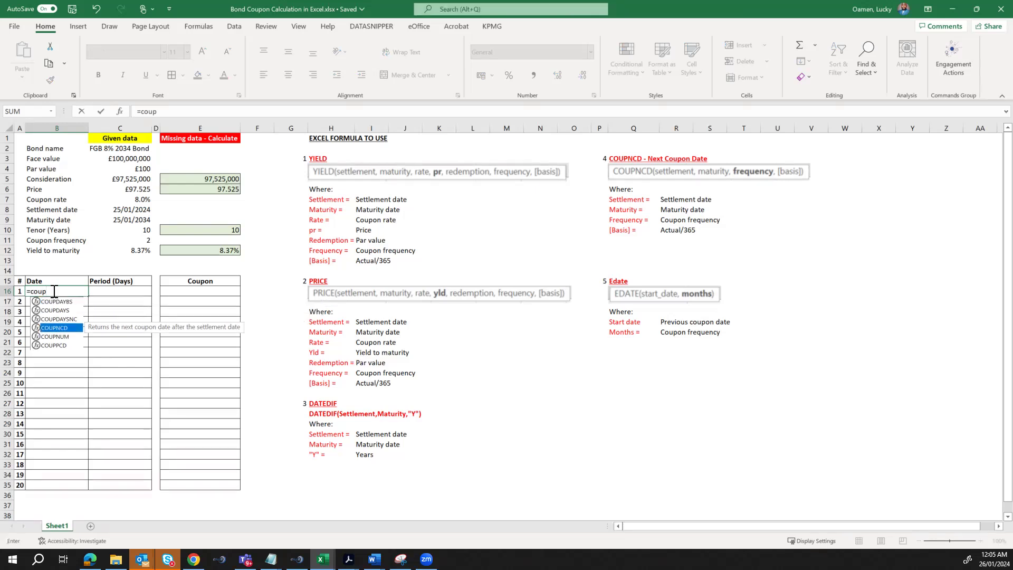
{"action": "key", "text": "Tab"}
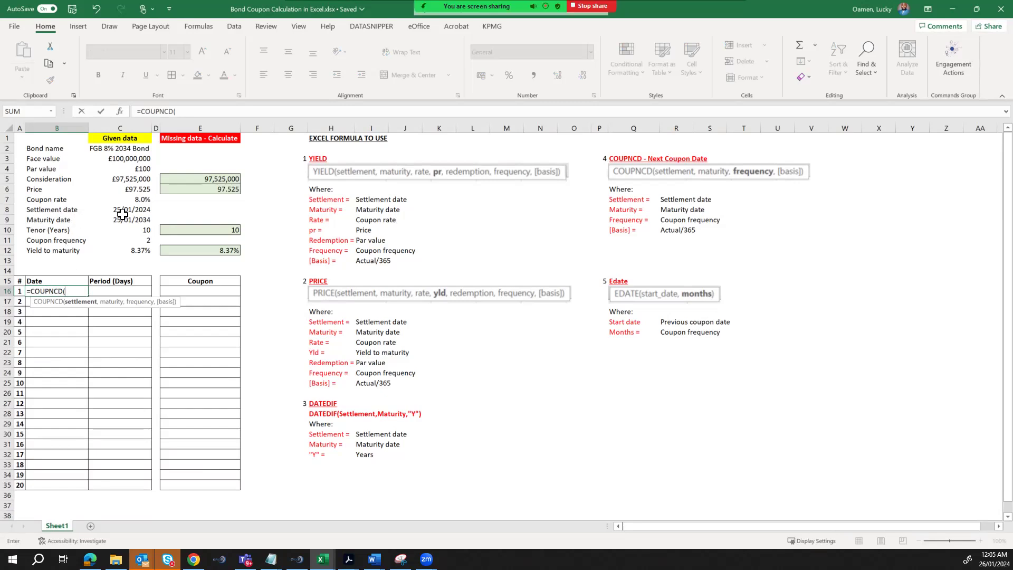
{"action": "left_click", "coordinate": [139, 210]}
{"action": "type", "text": ","}
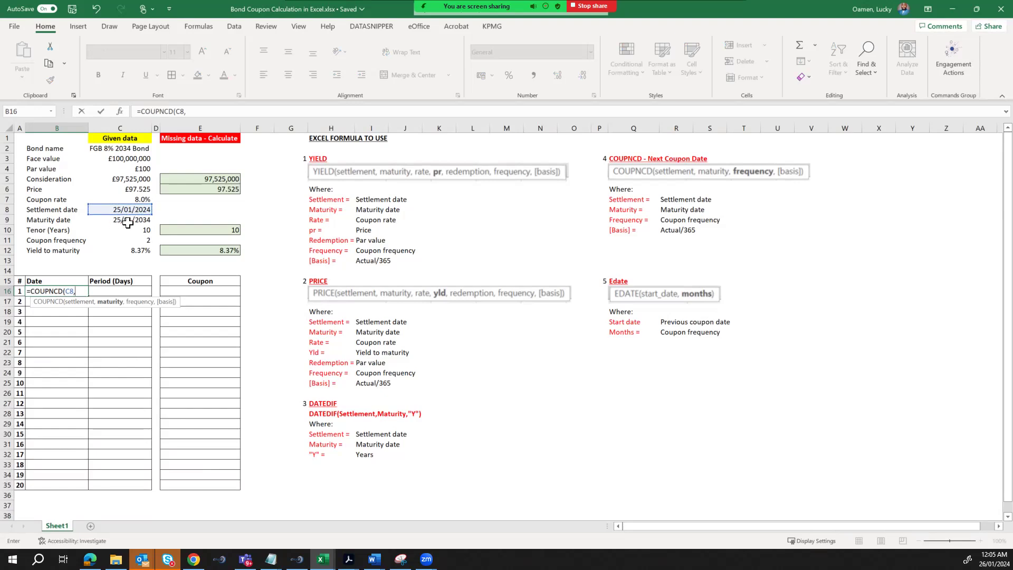
{"action": "left_click", "coordinate": [128, 222]}
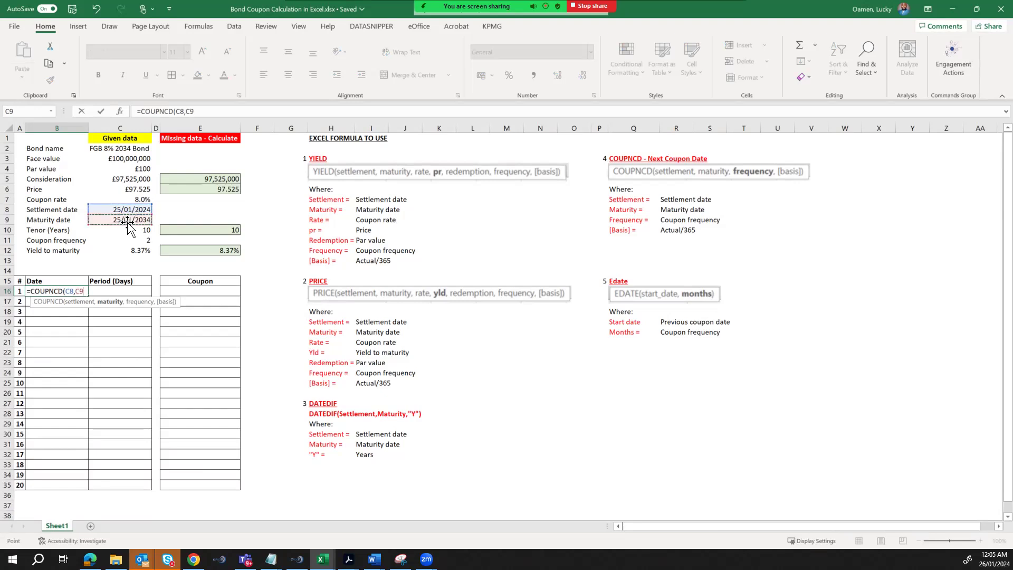
- Complete the B16 COUPNCD formula with semiannual frequency 2 and the Actual/365 day count basis 3
{"action": "type", "text": ","}
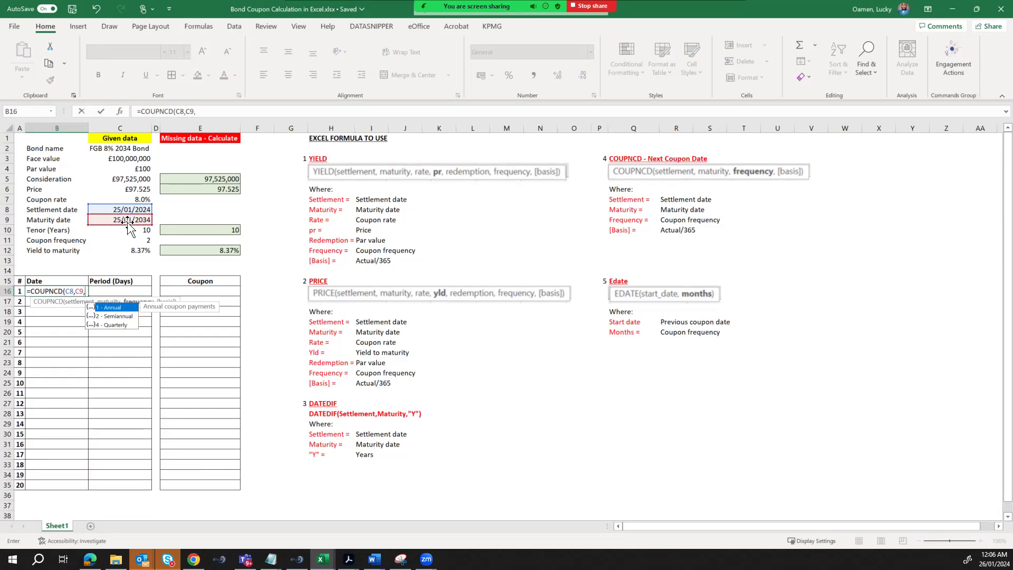
{"action": "key", "text": "Down"}
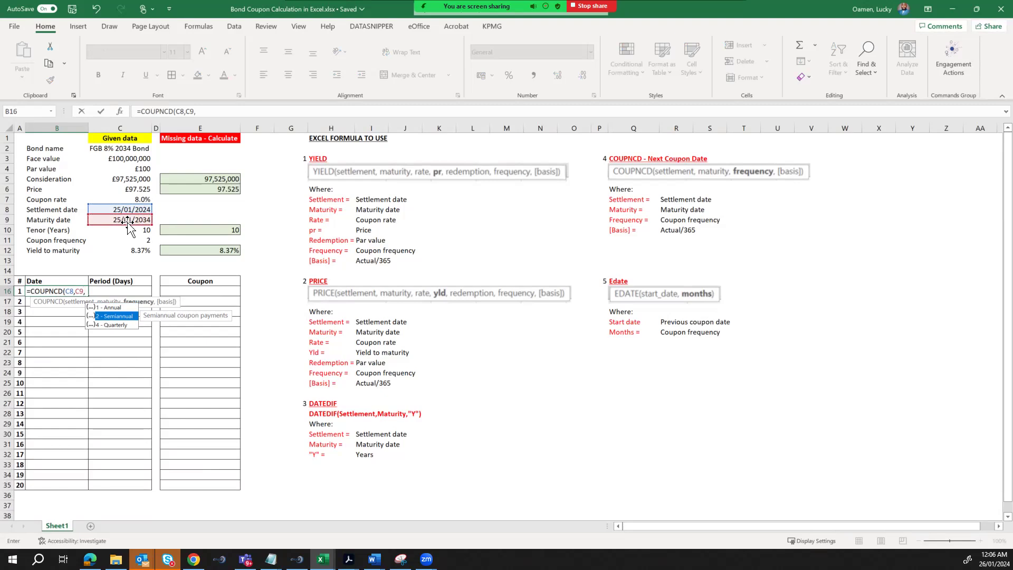
{"action": "key", "text": "Tab"}
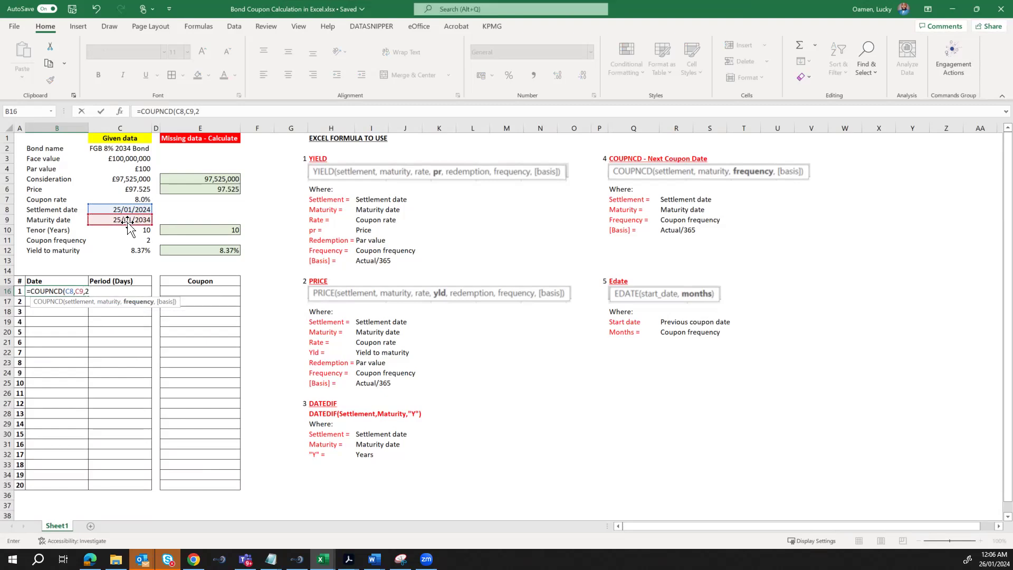
{"action": "type", "text": ","}
{"action": "key", "text": "Down"}
{"action": "key", "text": "Down"}
{"action": "key", "text": "Down"}
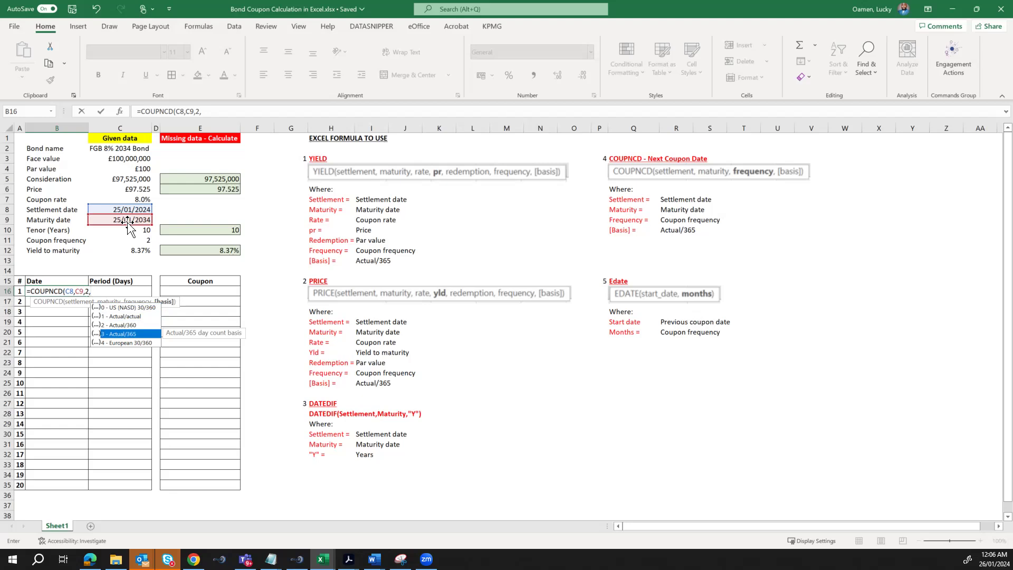
{"action": "key", "text": "Tab"}
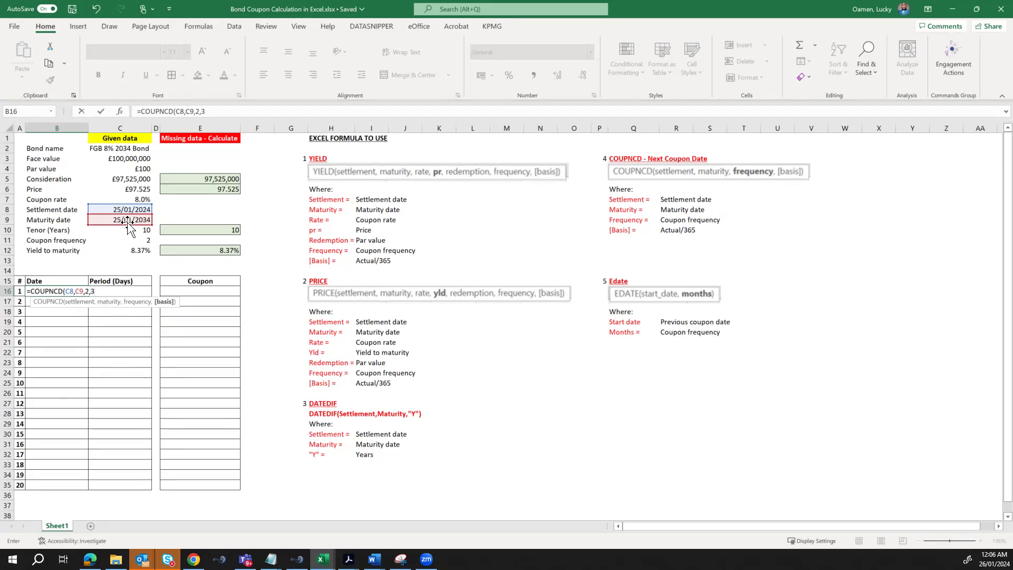
{"action": "key", "text": "ctrl+Return"}
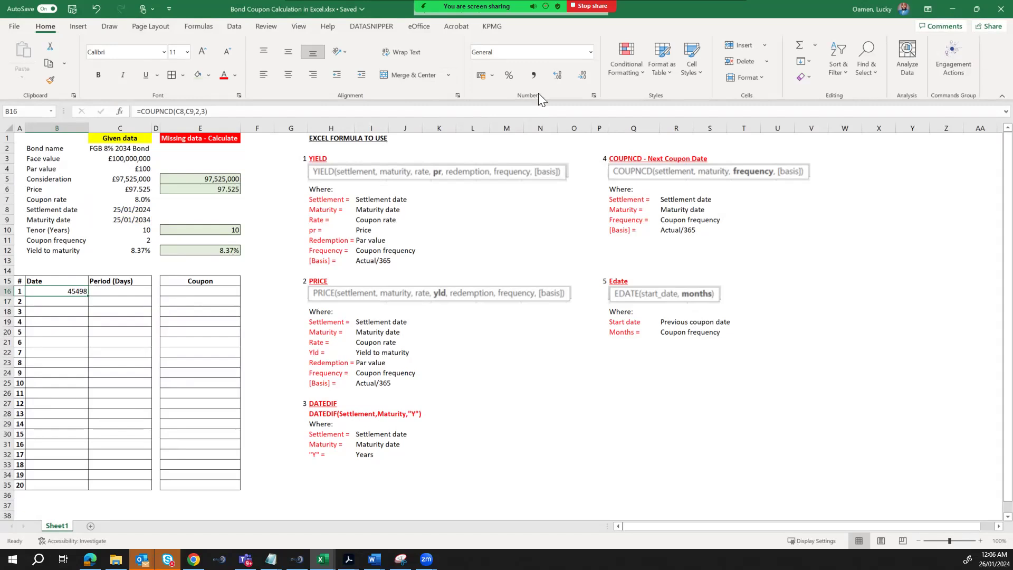
- Format the first coupon date in B16 as a date using the *14/03/2012 type
{"action": "left_click", "coordinate": [594, 96]}
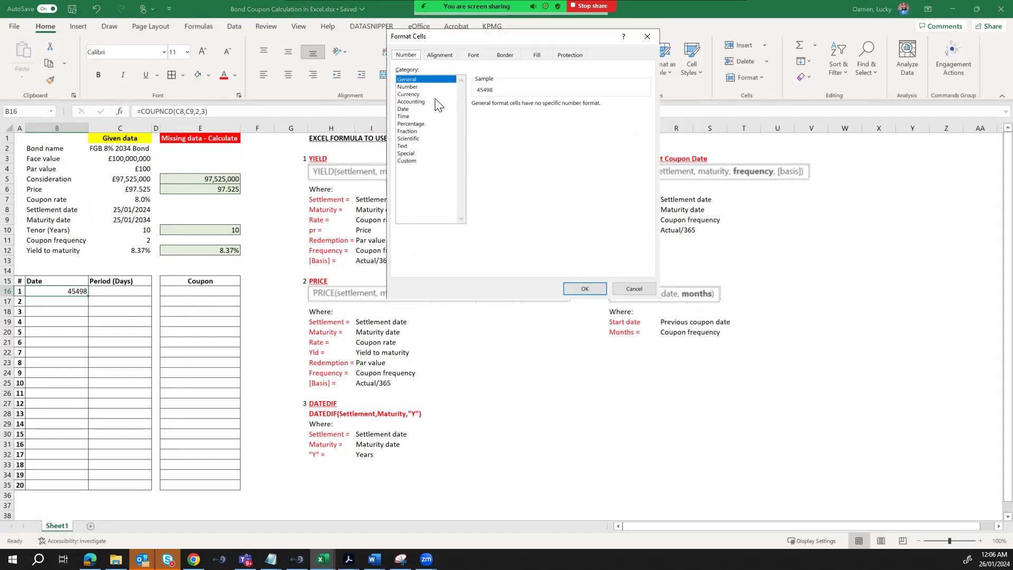
{"action": "left_click", "coordinate": [407, 108]}
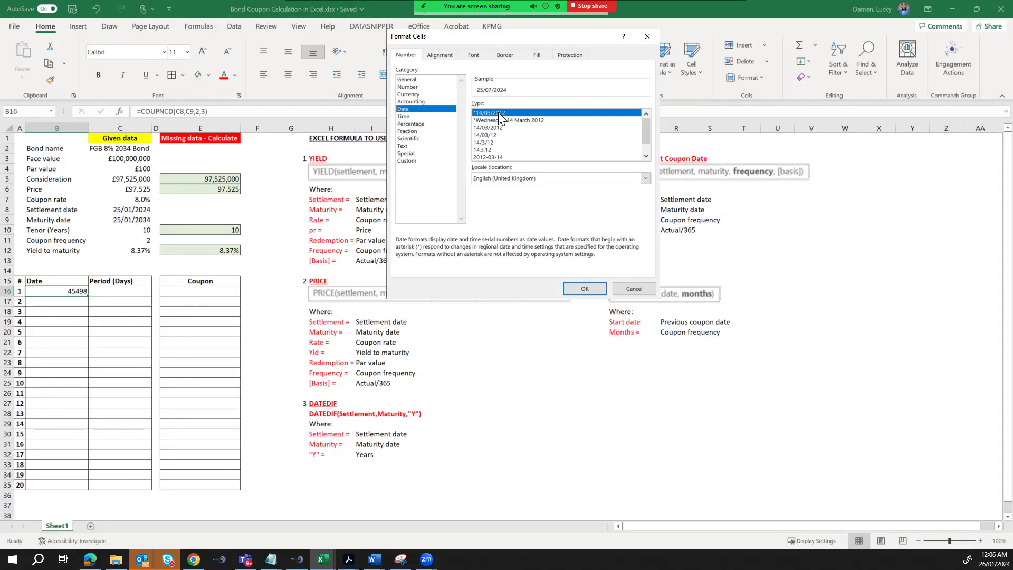
{"action": "left_click", "coordinate": [575, 290]}
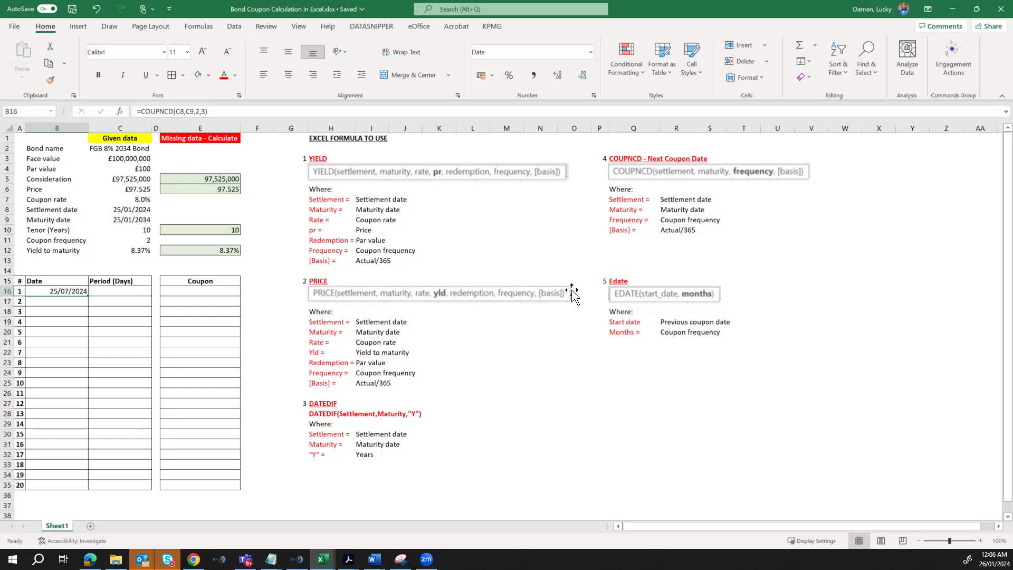
- Calculate the second coupon date in B17 with =EDATE(B16,6), six months after the first coupon date
{"action": "key", "text": "Down"}
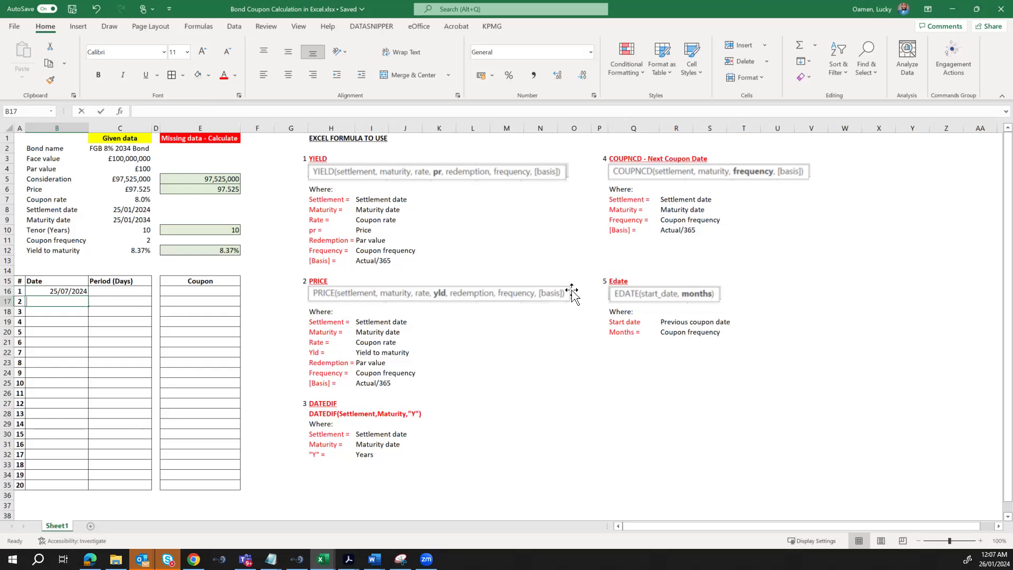
{"action": "type", "text": "=ed"}
{"action": "key", "text": "Tab"}
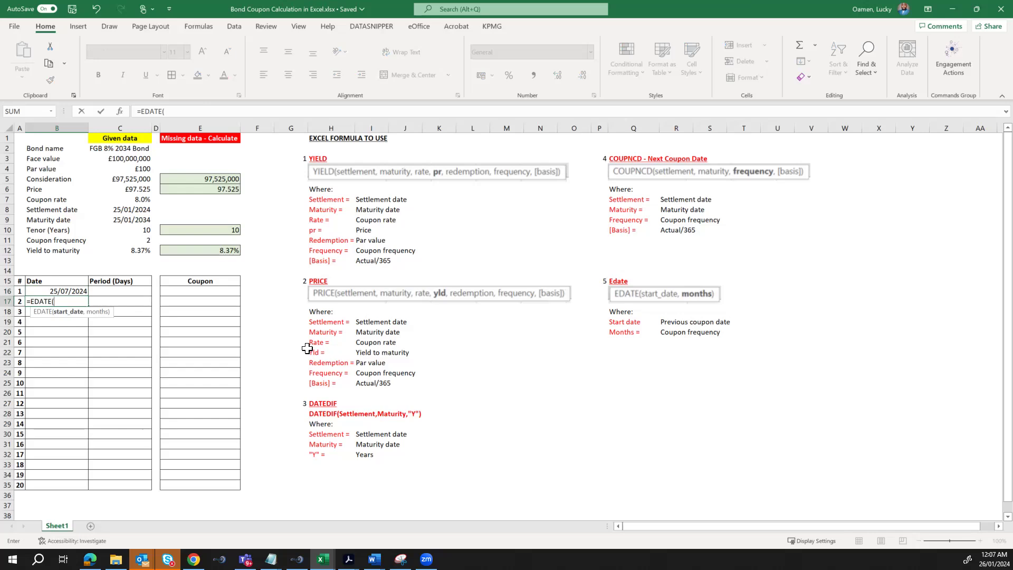
{"action": "left_click", "coordinate": [77, 291]}
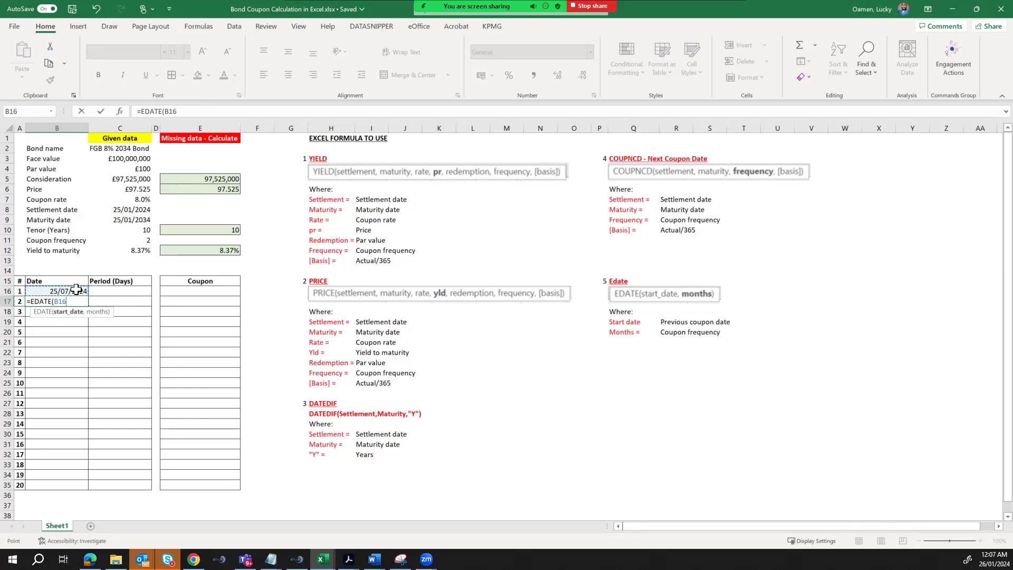
{"action": "type", "text": ",6"}
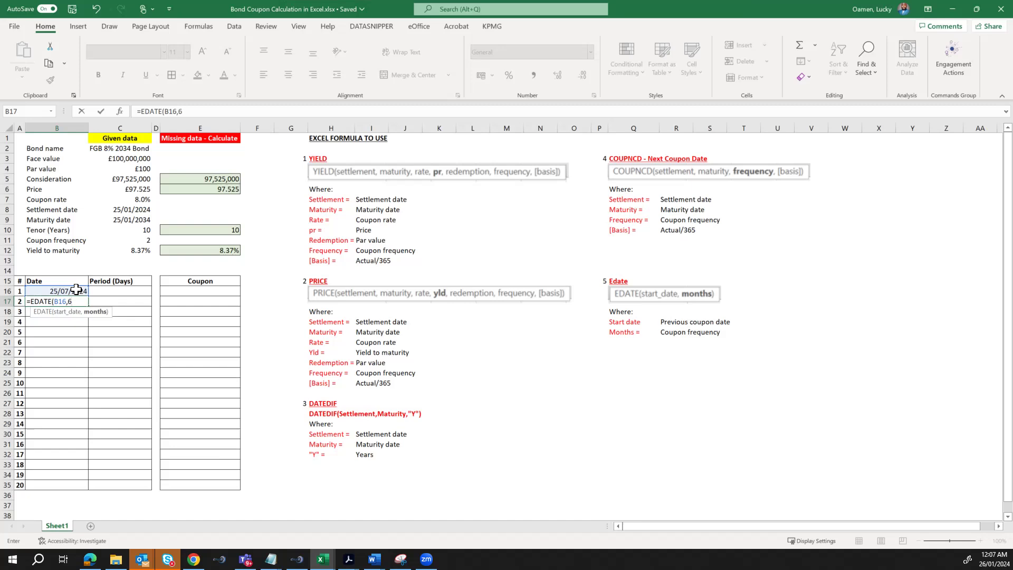
{"action": "type", "text": ")"}
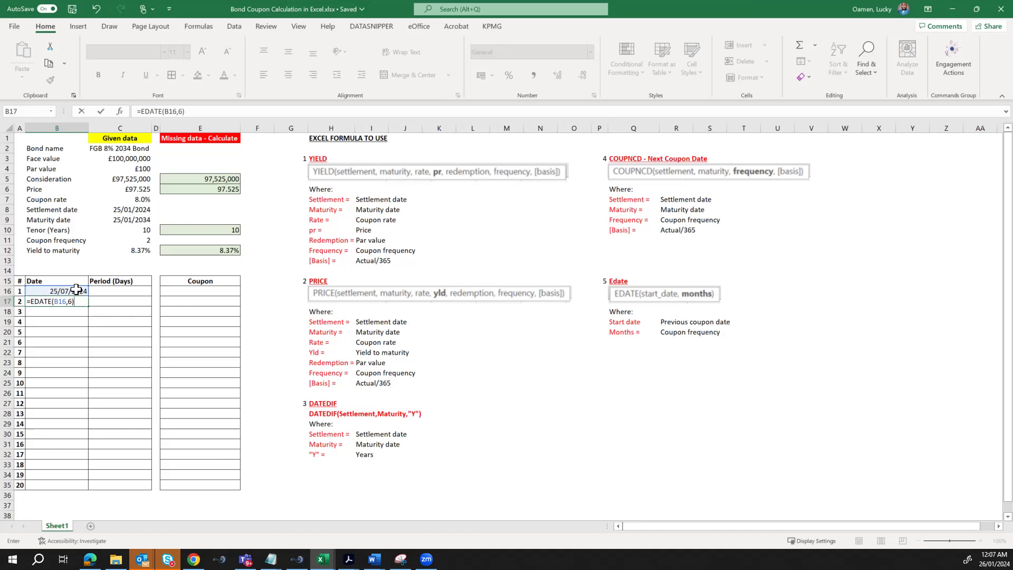
{"action": "key", "text": "Return"}
{"action": "key", "text": "Up"}
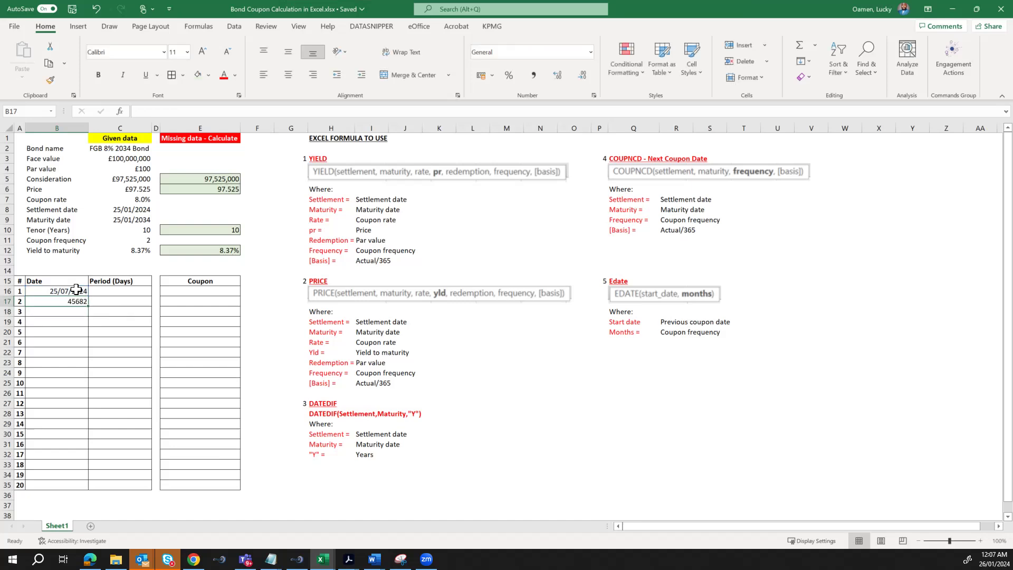
- Copy the date format of B16 onto B17 and fill the EDATE formula down to B35
{"action": "left_click", "coordinate": [69, 288]}
{"action": "left_click", "coordinate": [50, 80]}
{"action": "left_click", "coordinate": [68, 302]}
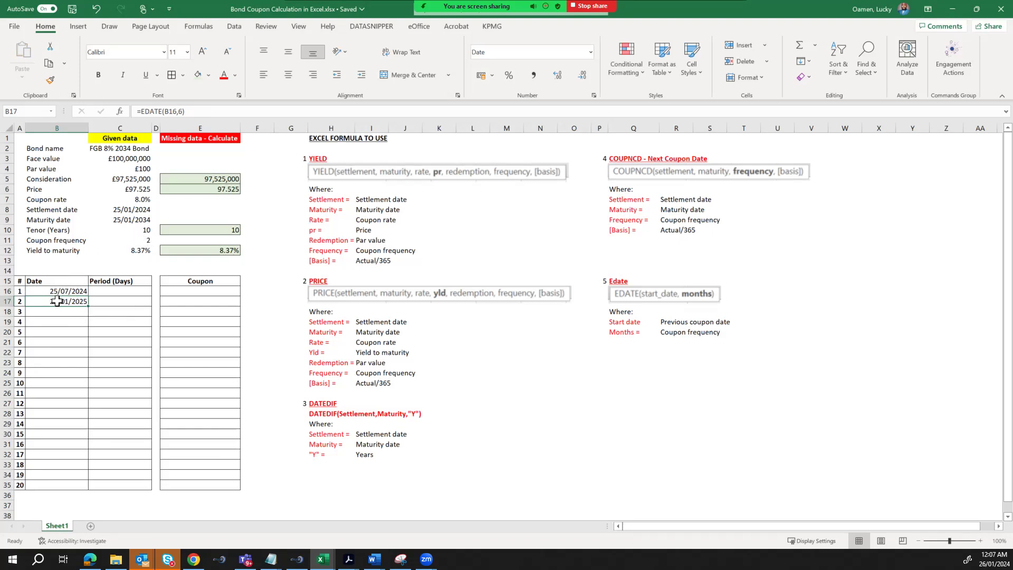
{"action": "left_click_drag", "start_coordinate": [87, 306], "coordinate": [45, 485]}
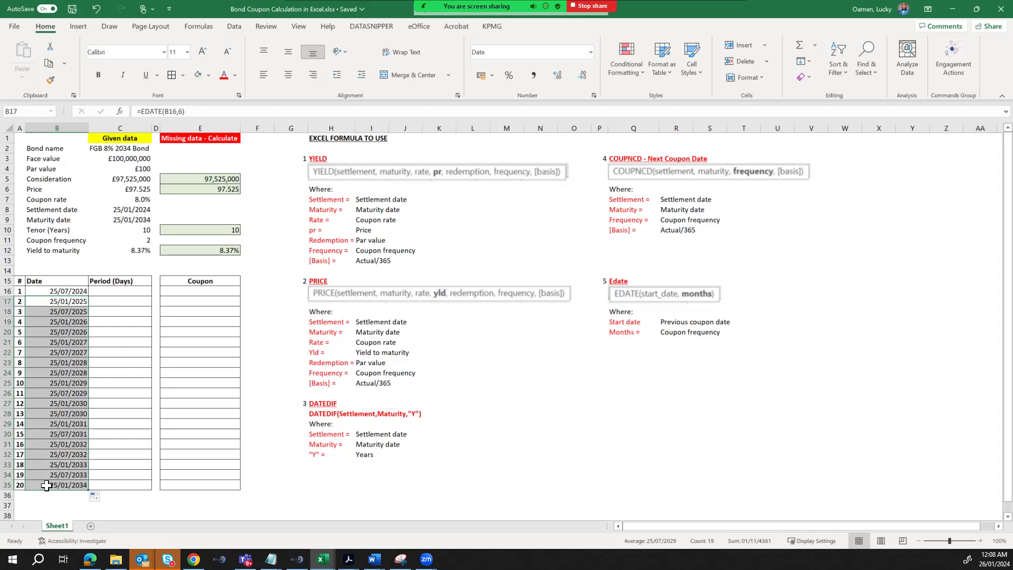
{"action": "left_click", "coordinate": [74, 485]}
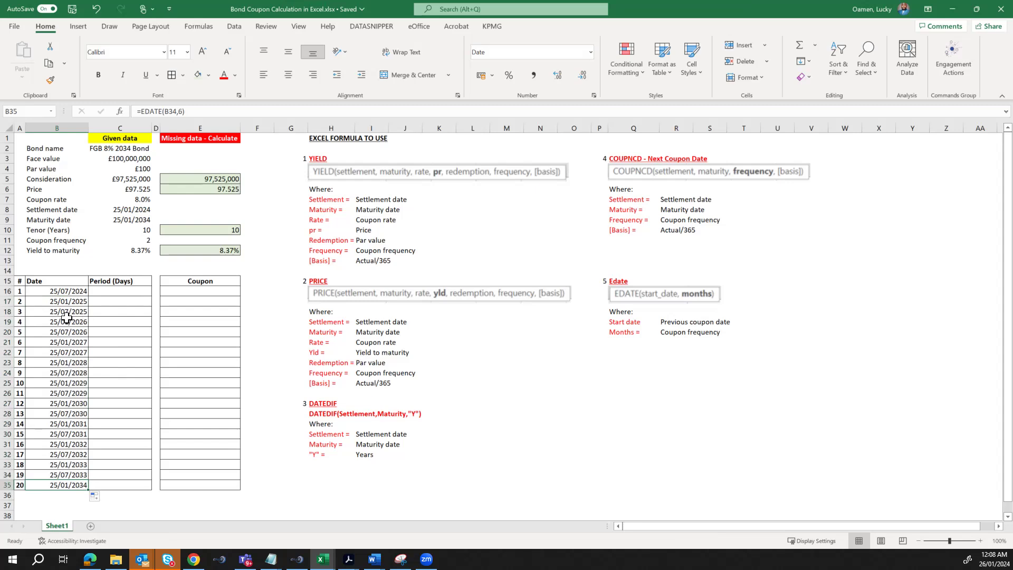
- Calculate the first period's days in C16 as B16-C8, coupon date minus settlement date, and centre the result
{"action": "left_click", "coordinate": [129, 292]}
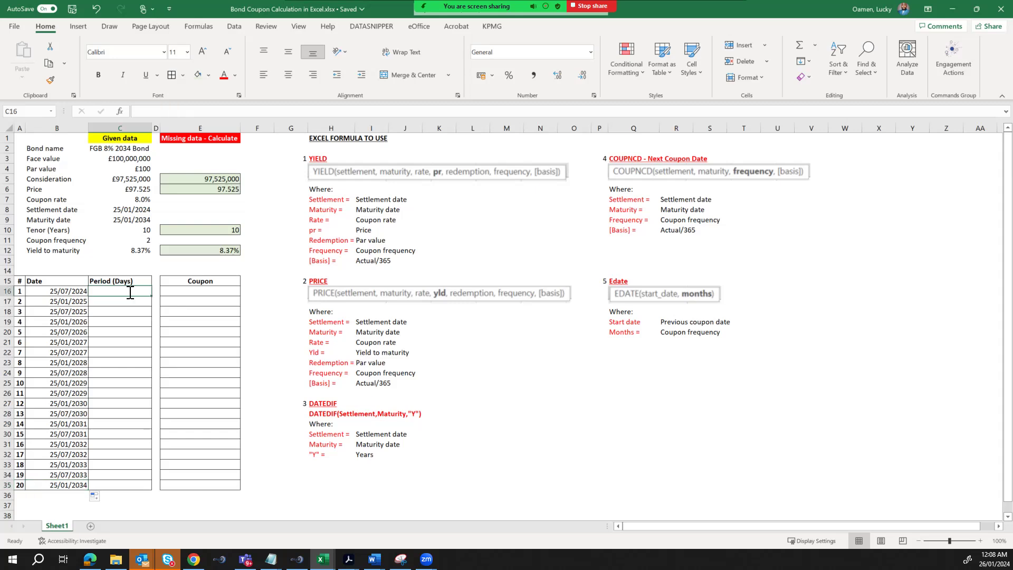
{"action": "type", "text": "="}
{"action": "key", "text": "Left"}
{"action": "type", "text": "-"}
{"action": "left_click", "coordinate": [128, 210]}
{"action": "key", "text": "Return"}
{"action": "key", "text": "Up"}
{"action": "left_click", "coordinate": [284, 82]}
- Calculate the second period's days in C17 as =B17-B16, centre it and fill the formula down to C35
{"action": "key", "text": "Down"}
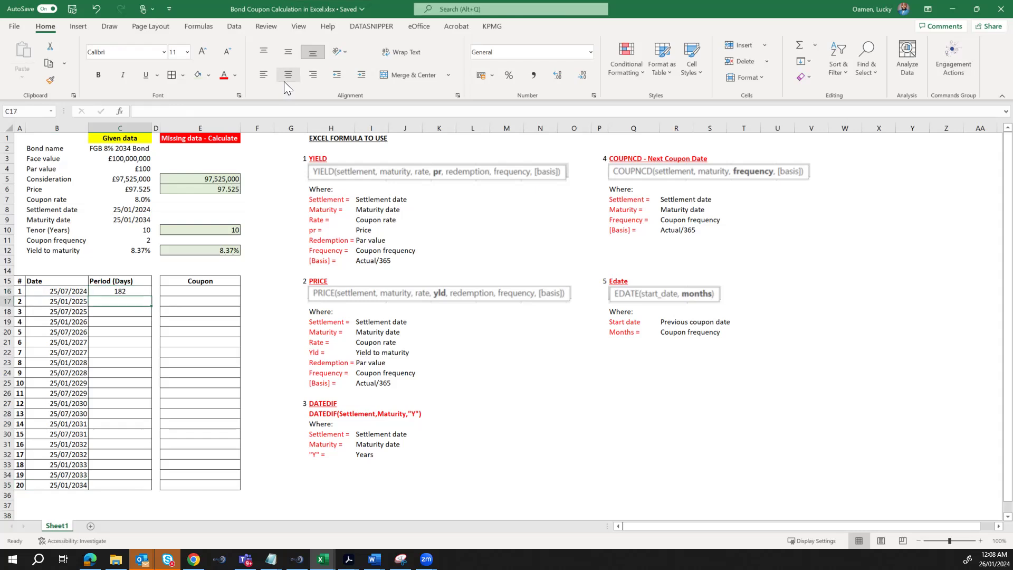
{"action": "type", "text": "="}
{"action": "key", "text": "Left"}
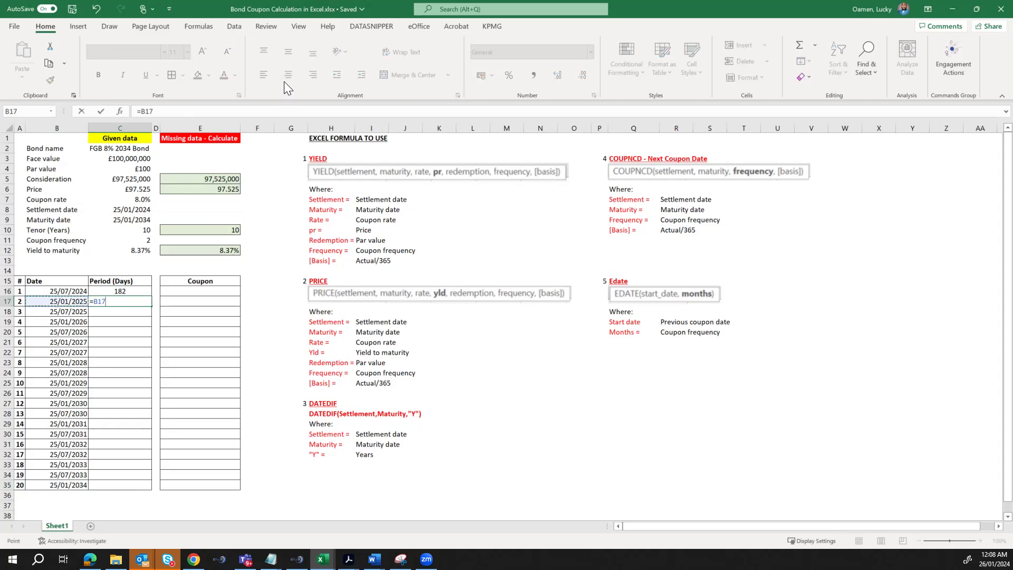
{"action": "type", "text": "-"}
{"action": "key", "text": "Up"}
{"action": "key", "text": "Left"}
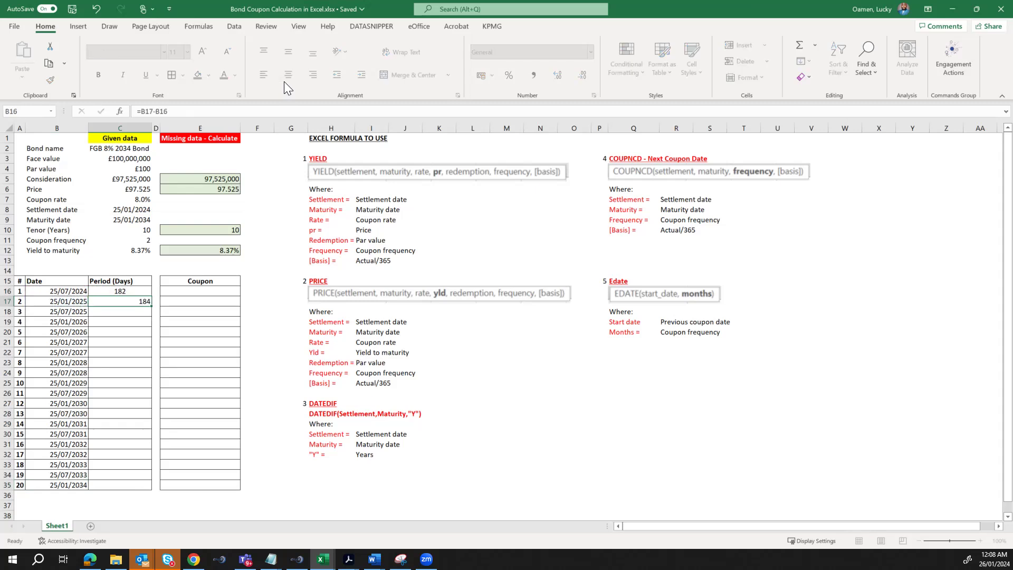
{"action": "key", "text": "ctrl+Return"}
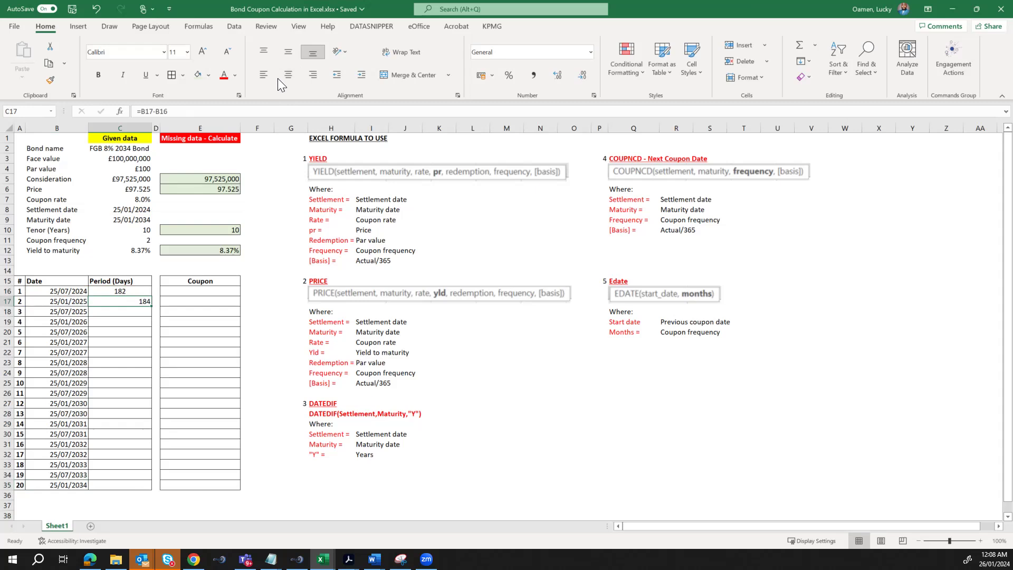
{"action": "left_click_drag", "start_coordinate": [152, 306], "coordinate": [134, 494]}
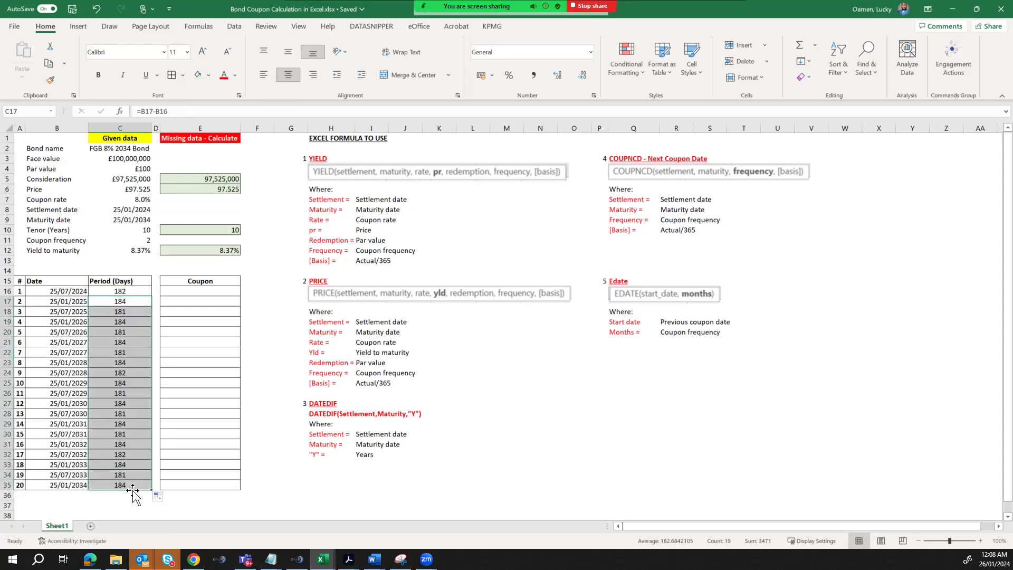
{"action": "left_click", "coordinate": [123, 406]}
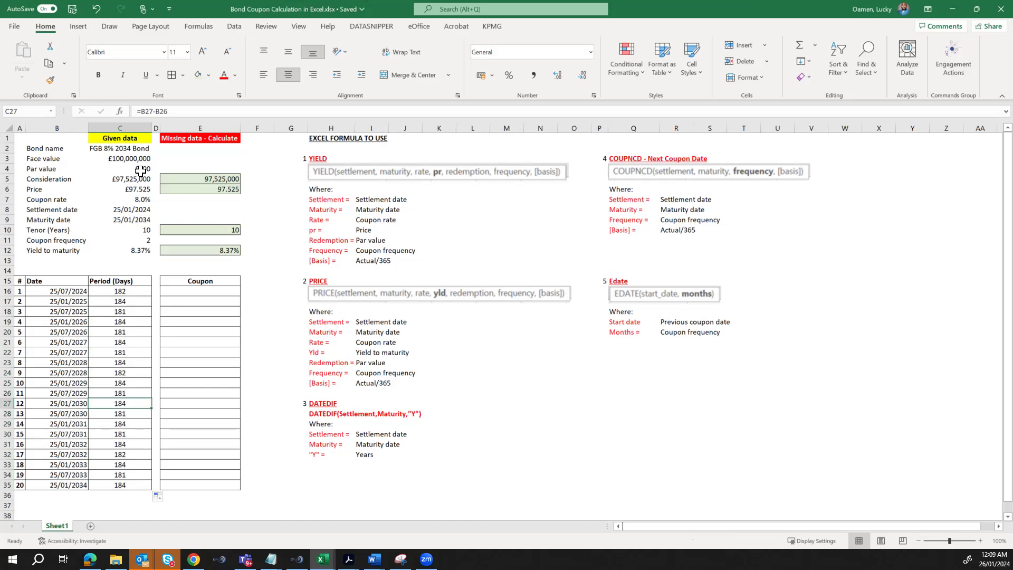
- Colour the coupon inputs red: face value C3, coupon rate C7 and the first period's days C16
{"action": "left_click", "coordinate": [205, 290]}
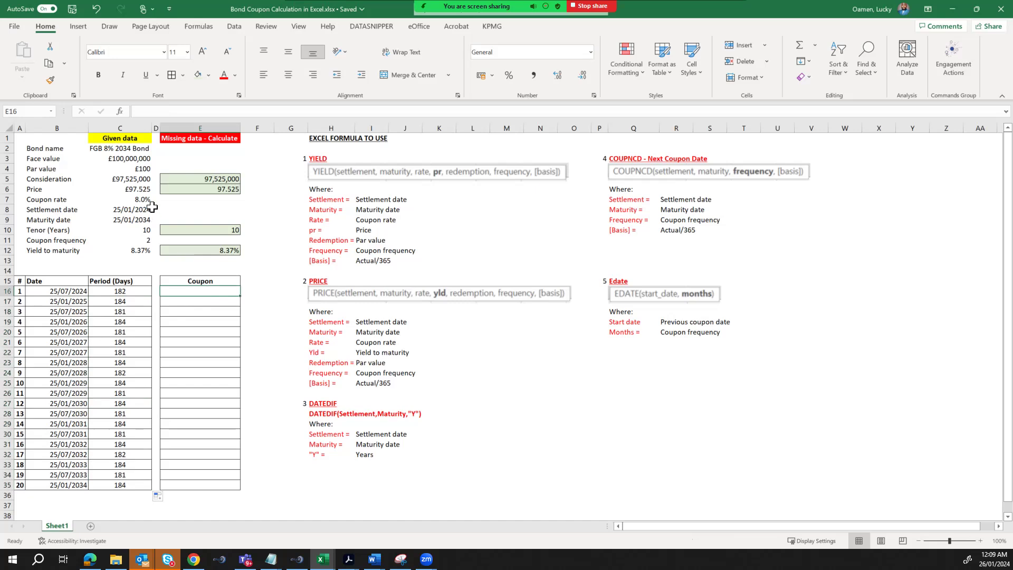
{"action": "left_click", "coordinate": [142, 160]}
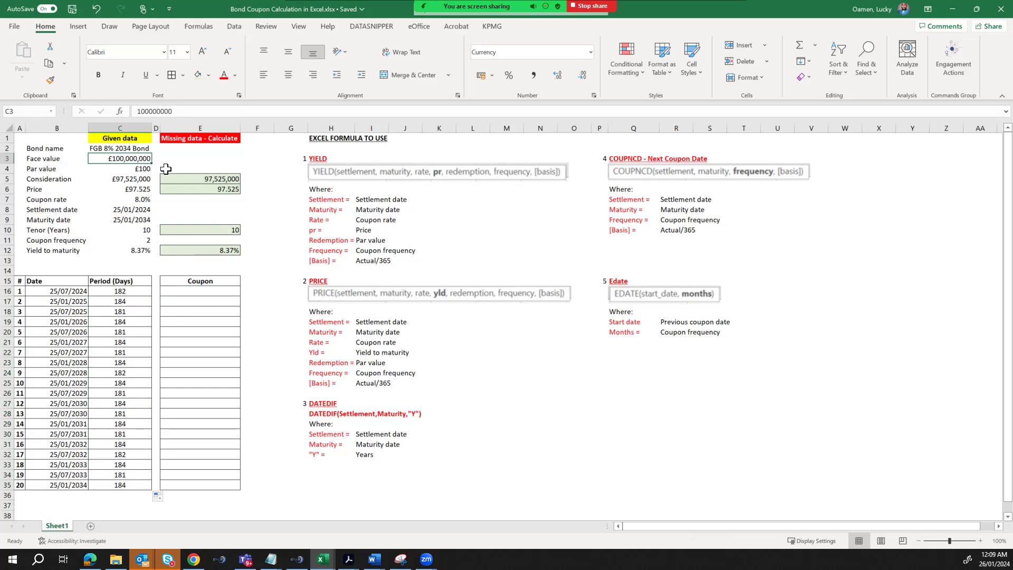
{"action": "left_click", "coordinate": [145, 199]}
{"action": "left_click", "coordinate": [128, 158]}
{"action": "left_click", "coordinate": [224, 75]}
{"action": "left_click", "coordinate": [135, 199]}
{"action": "left_click", "coordinate": [224, 75]}
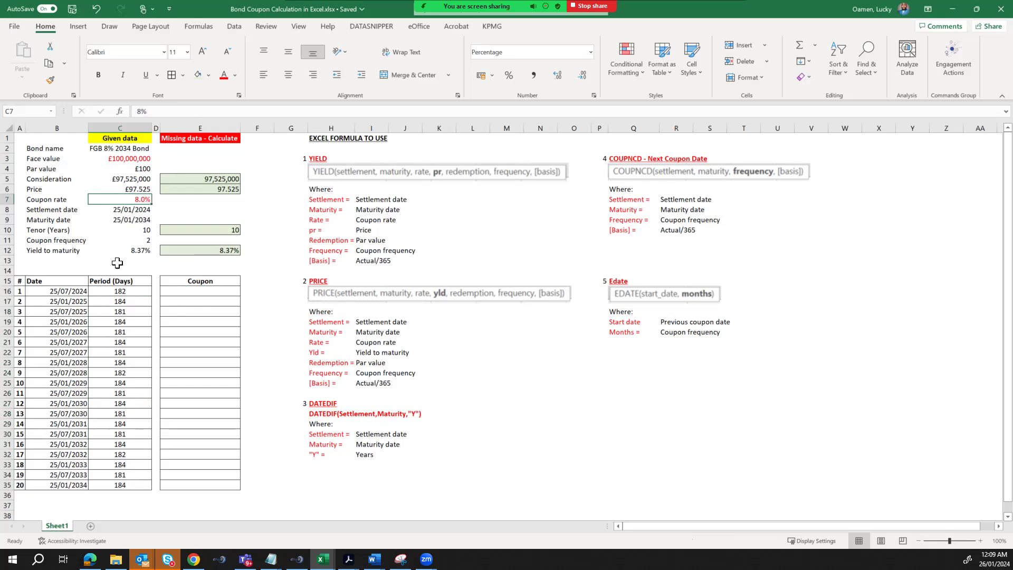
{"action": "left_click", "coordinate": [115, 291]}
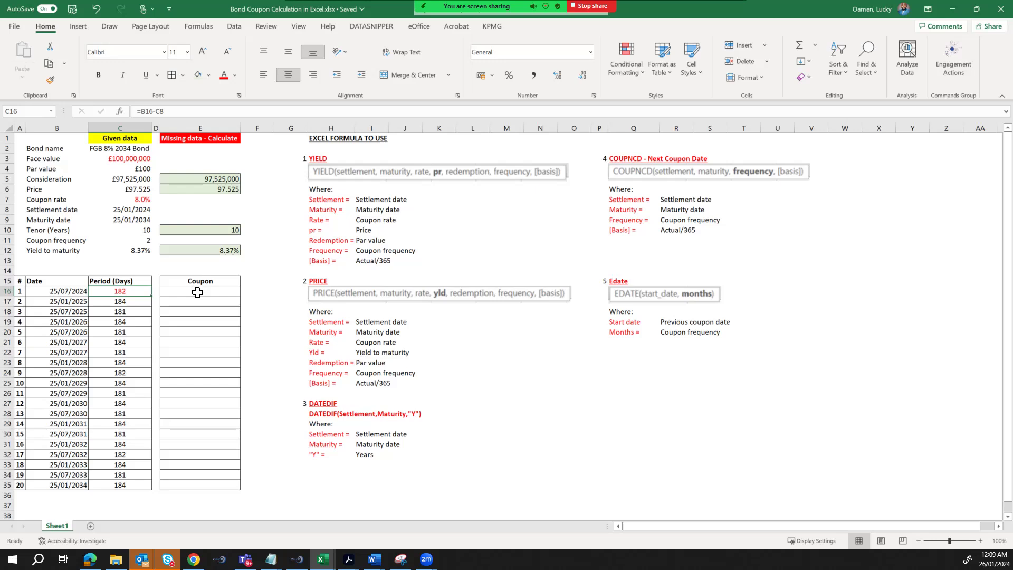
- Calculate the first coupon in E16 with =$C$3*$C$7*C16/365, keeping face value and coupon rate as absolute references
{"action": "left_click", "coordinate": [197, 292]}
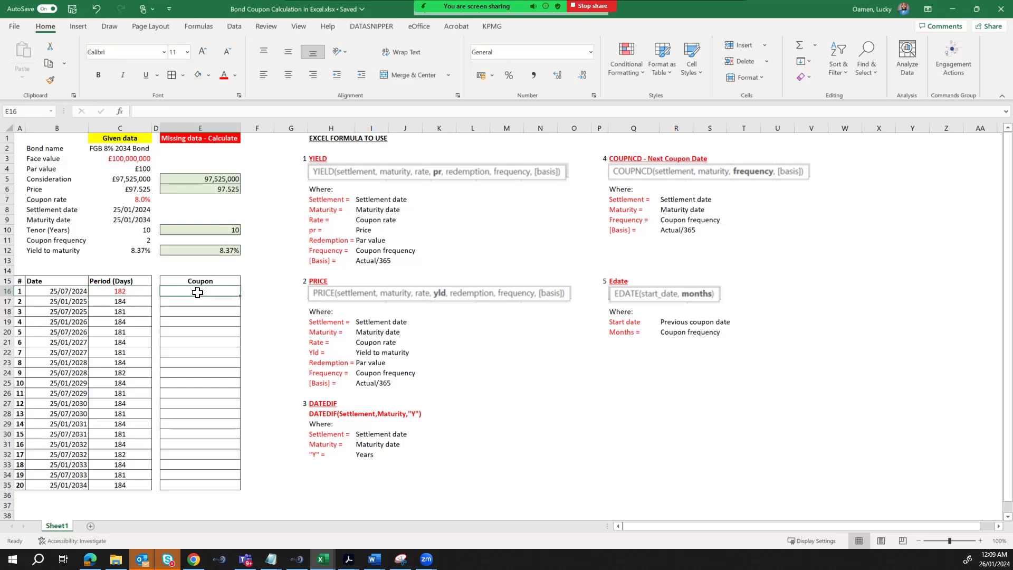
{"action": "type", "text": "="}
{"action": "left_click", "coordinate": [132, 161]}
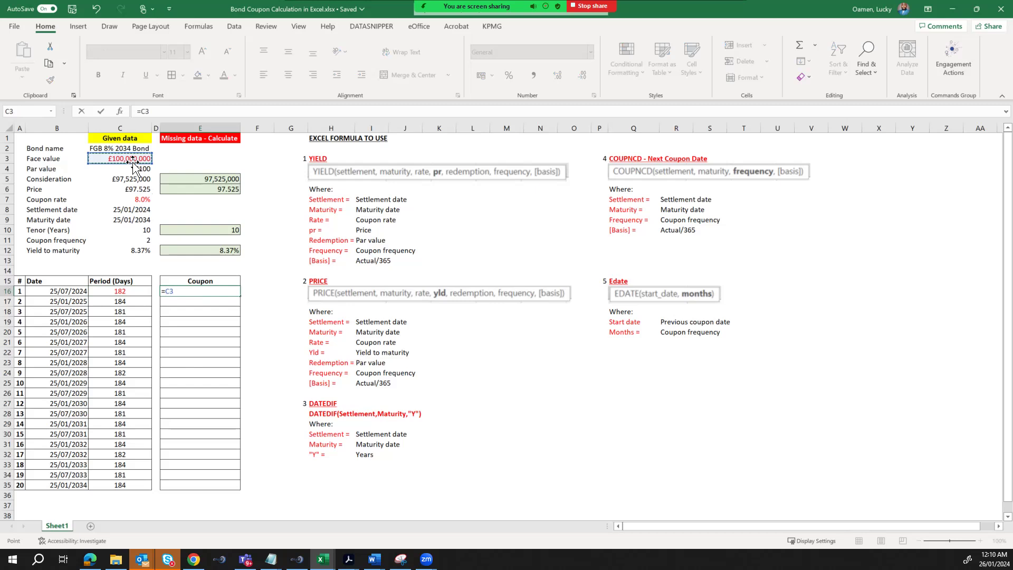
{"action": "key", "text": "F4"}
{"action": "type", "text": "*"}
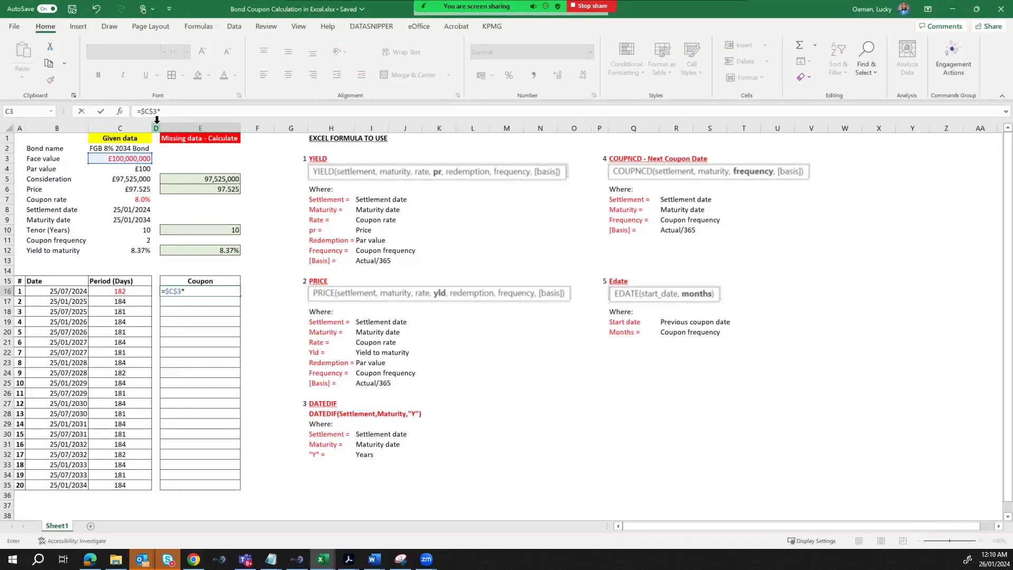
{"action": "left_click", "coordinate": [142, 200]}
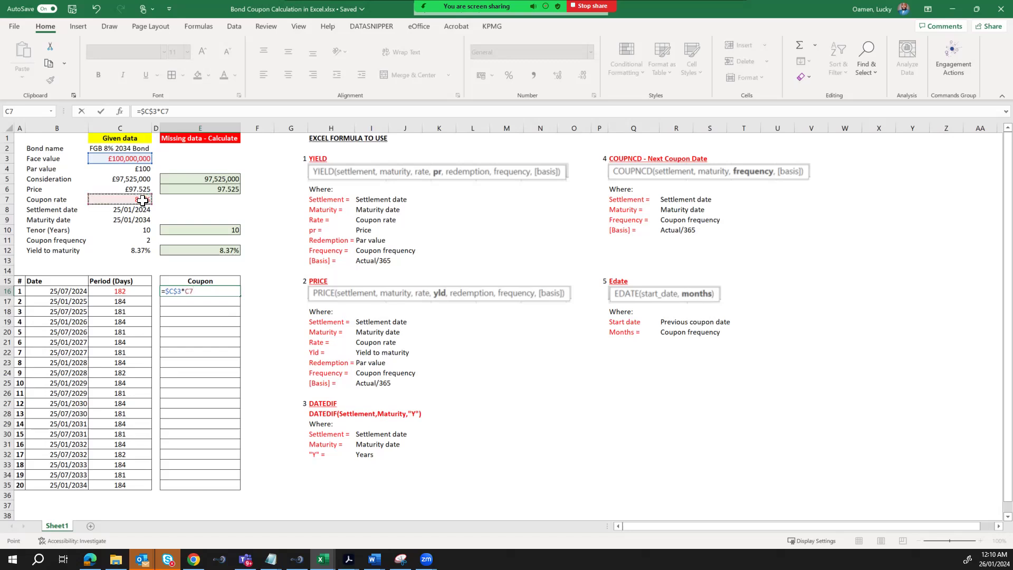
{"action": "key", "text": "F4"}
{"action": "type", "text": "*"}
{"action": "left_click", "coordinate": [116, 289]}
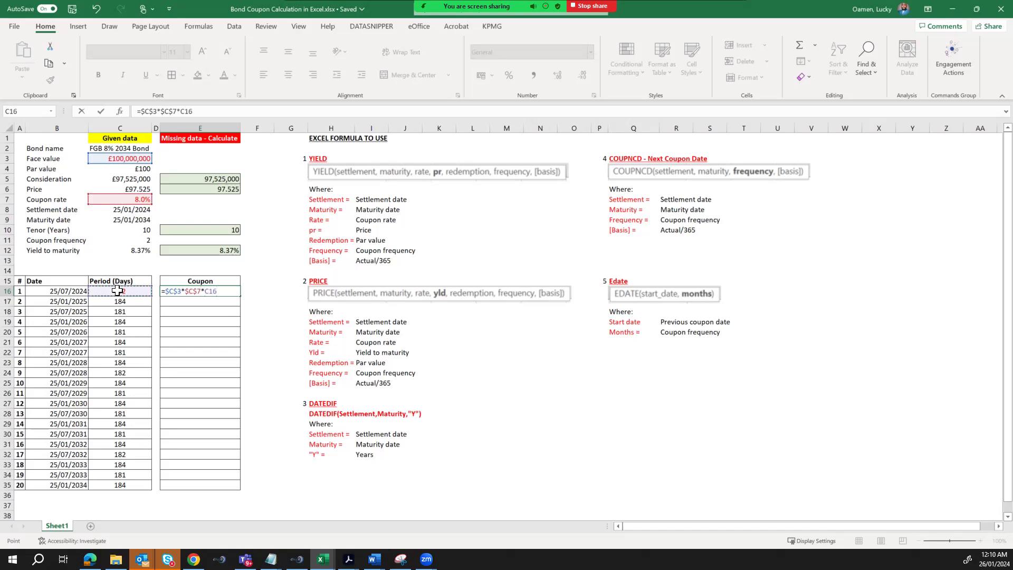
{"action": "type", "text": "/365"}
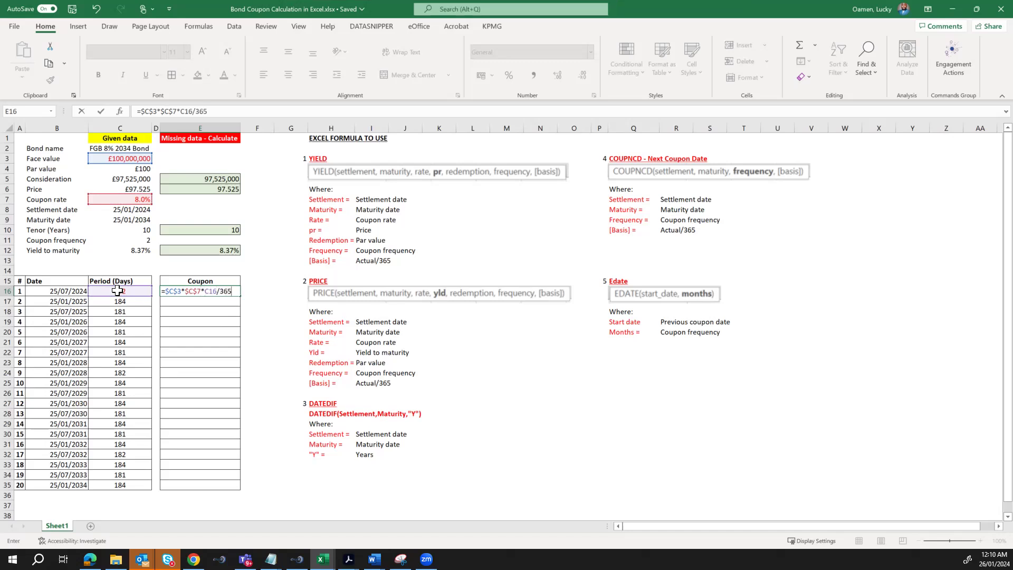
{"action": "key", "text": "ctrl+Return"}
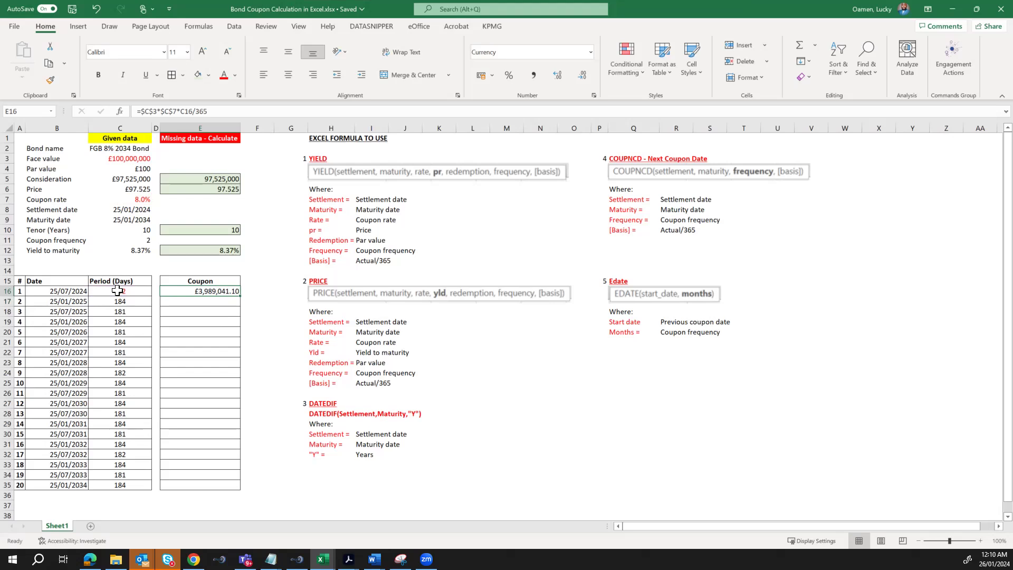
- Show the E16 coupon without decimals and fill its formula down to E35
{"action": "double_click", "coordinate": [583, 76]}
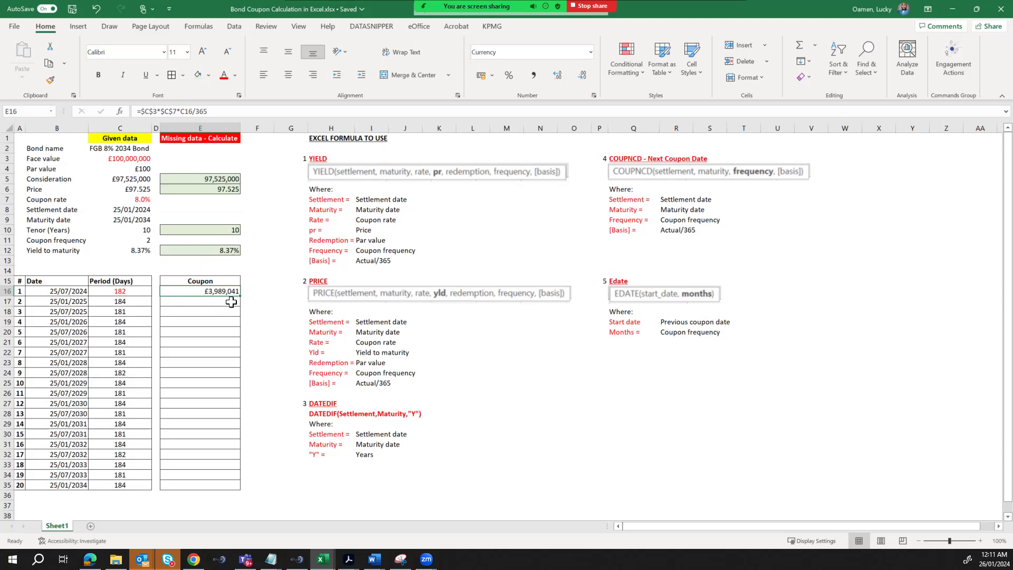
{"action": "left_click_drag", "start_coordinate": [241, 298], "coordinate": [223, 485]}
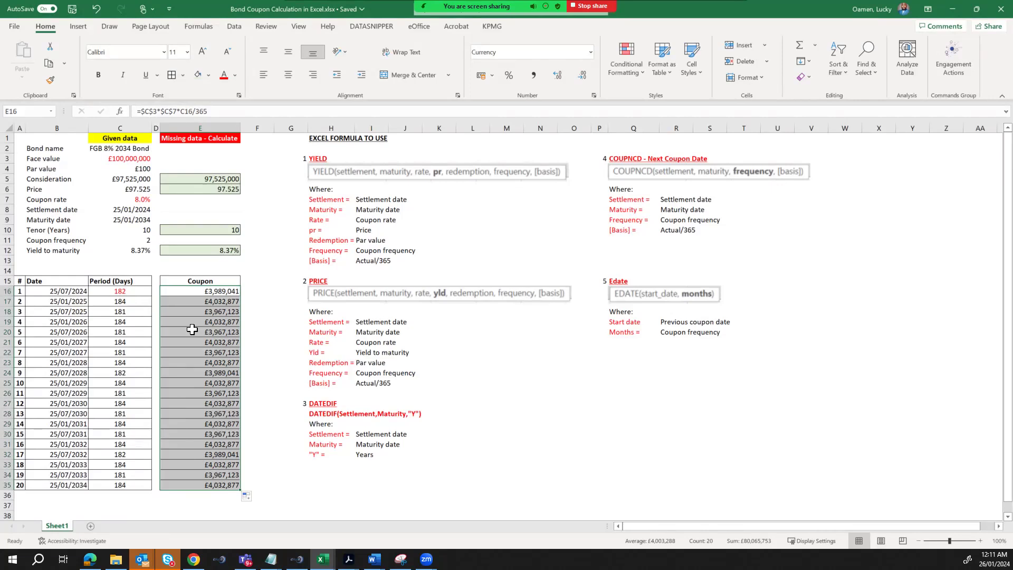
{"action": "left_click", "coordinate": [215, 291]}
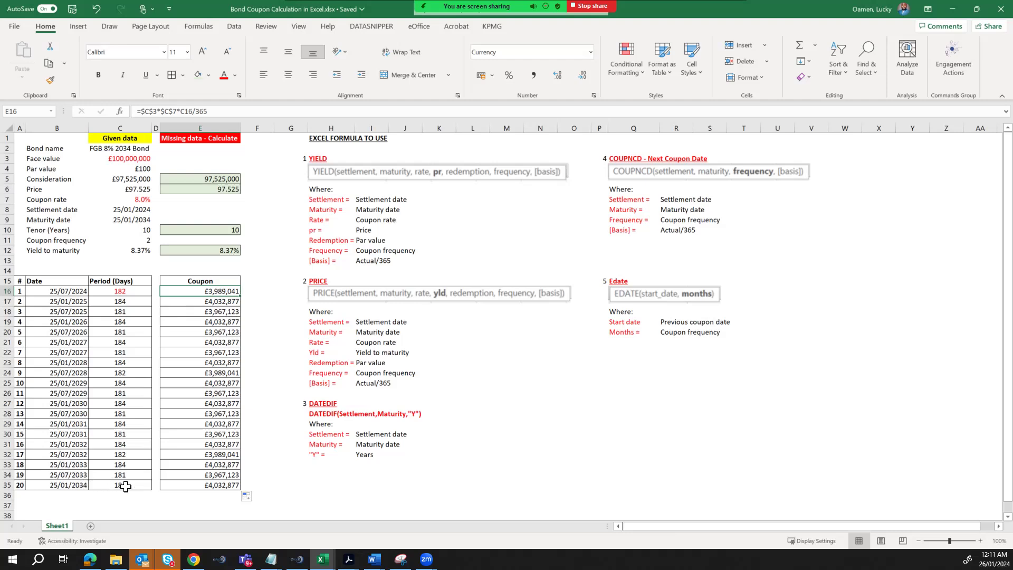
- Add the face value C3 to the final coupon formula in E35 to include the principal repayment
{"action": "left_click", "coordinate": [196, 486]}
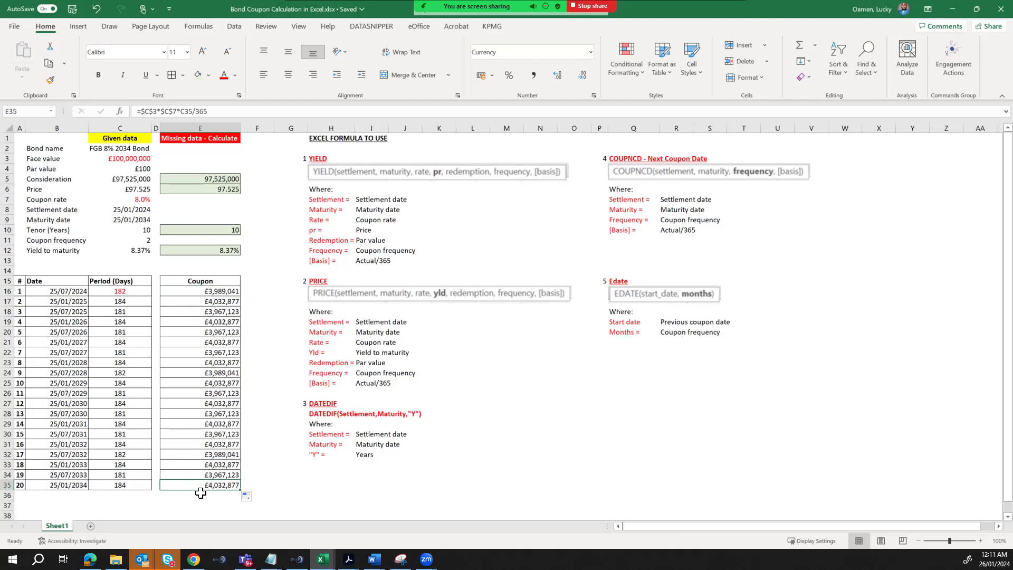
{"action": "left_click", "coordinate": [237, 109]}
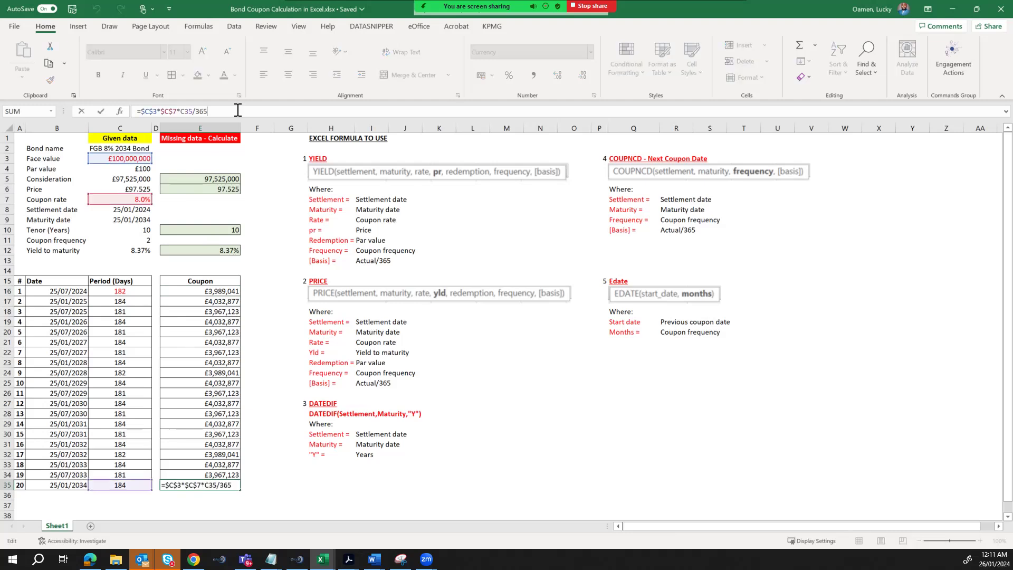
{"action": "type", "text": "+"}
{"action": "left_click", "coordinate": [142, 158]}
{"action": "key", "text": "ctrl+Return"}
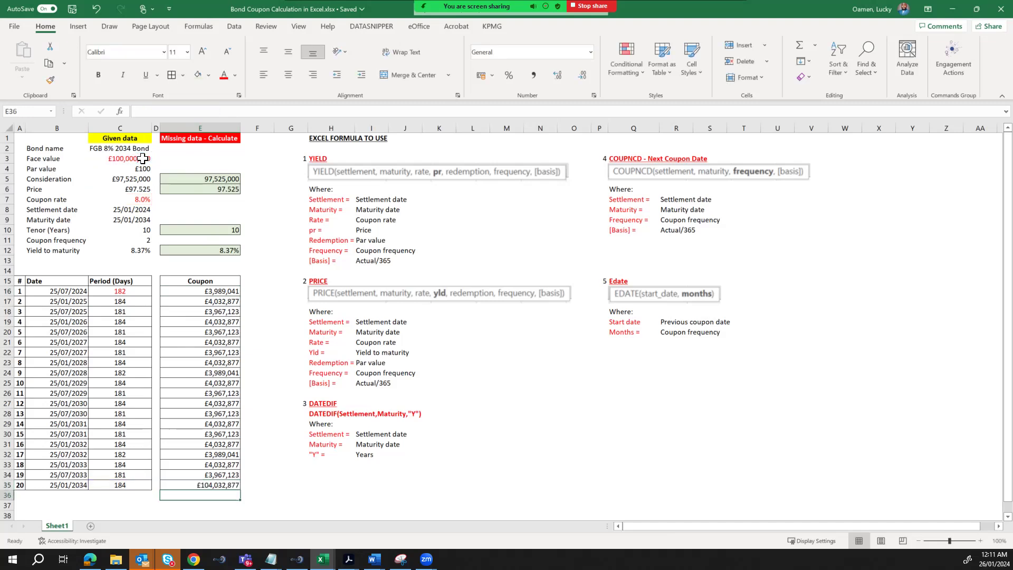